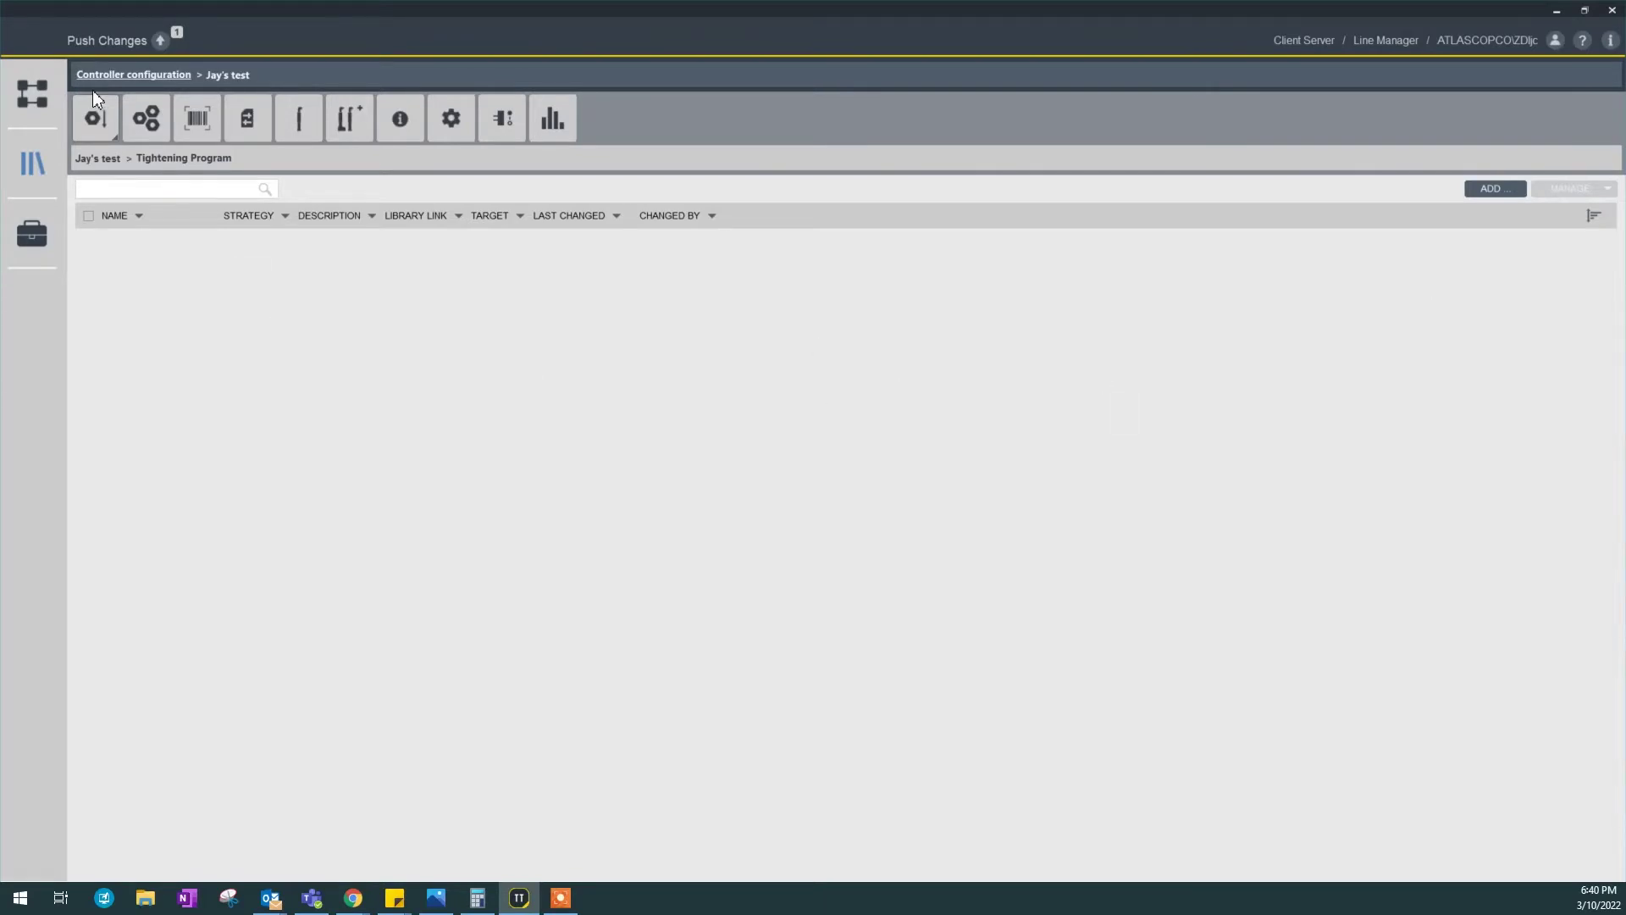
Add a Quick step tightening program named 'Quickstep' with a 10 Nm target torque
click(1512, 190)
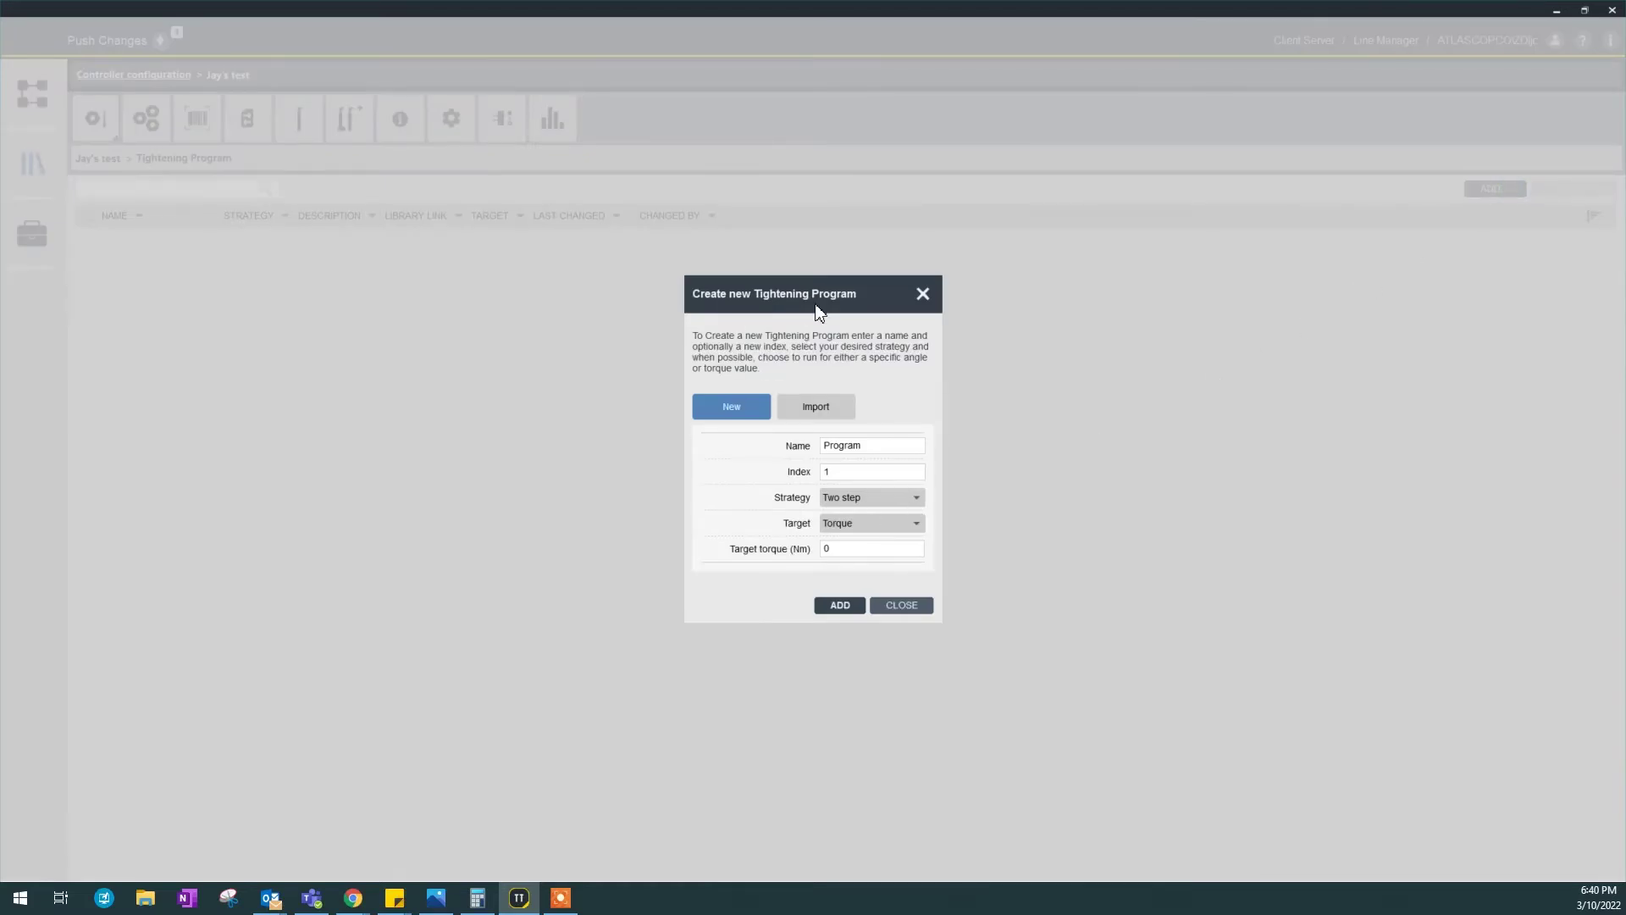
click(883, 498)
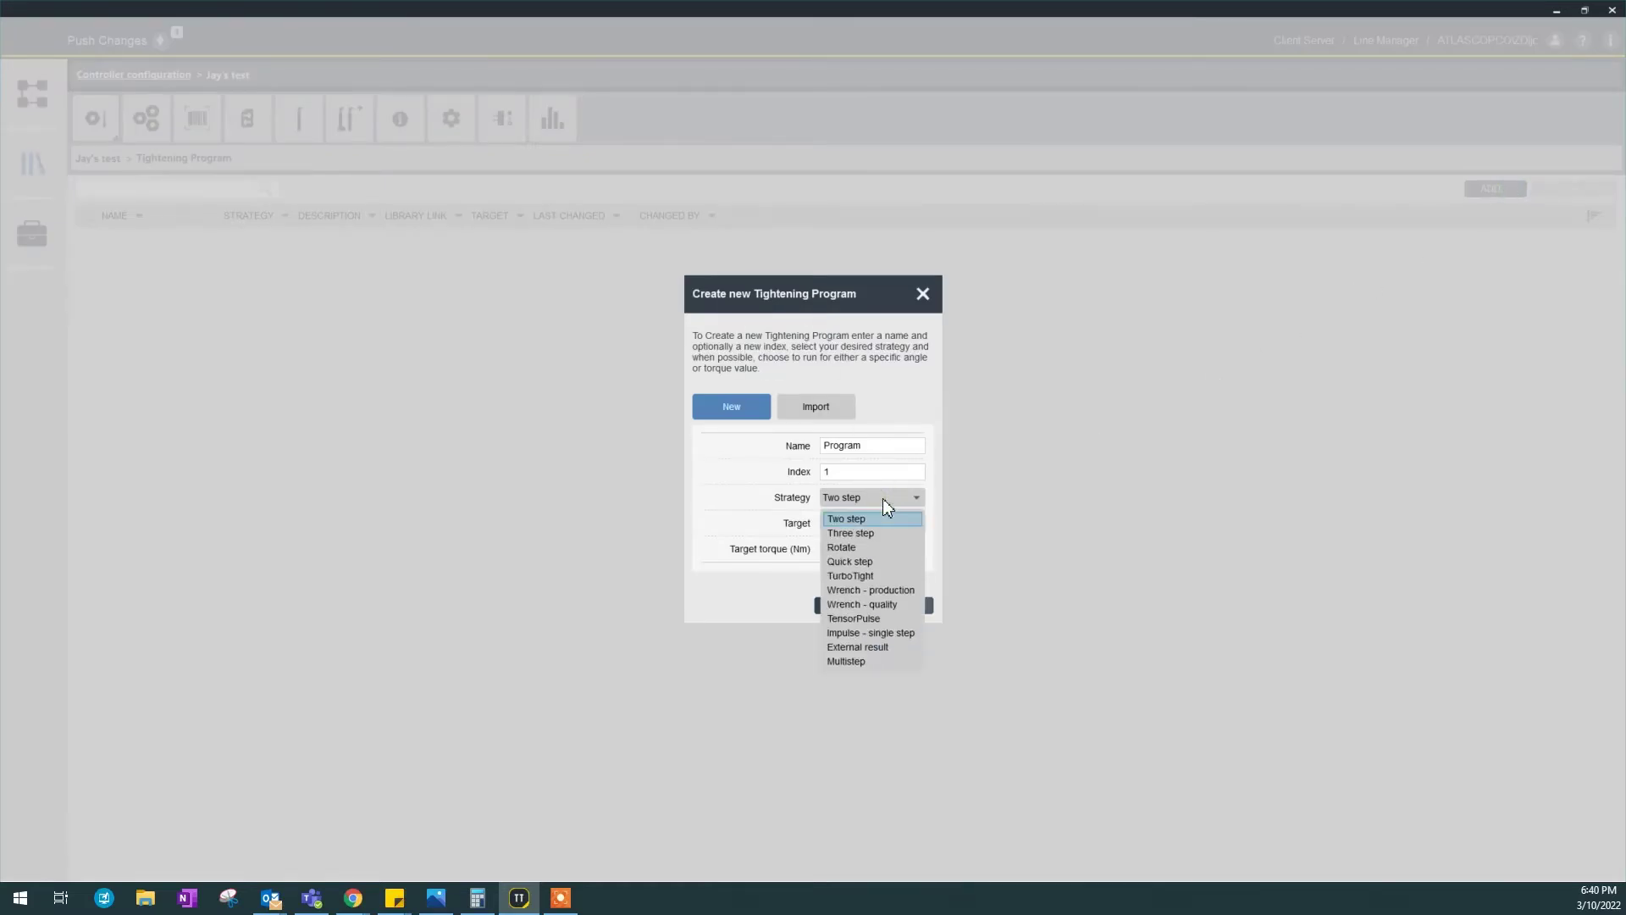
click(881, 562)
double_click(886, 441)
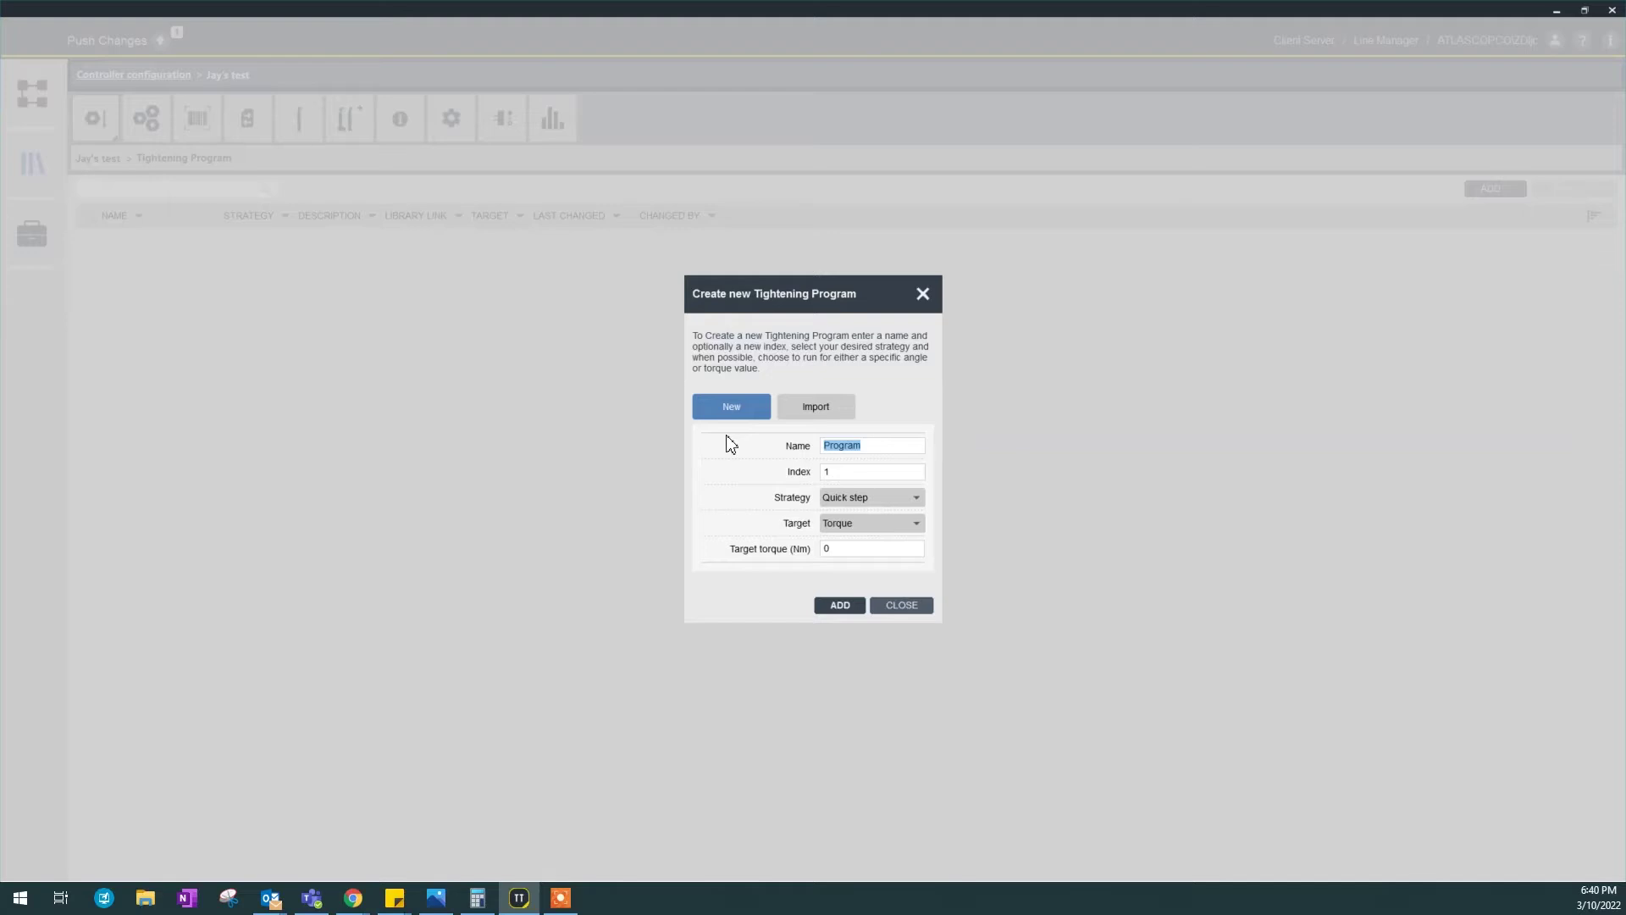
text(Quickstep)
double_click(849, 549)
text(10)
click(842, 607)
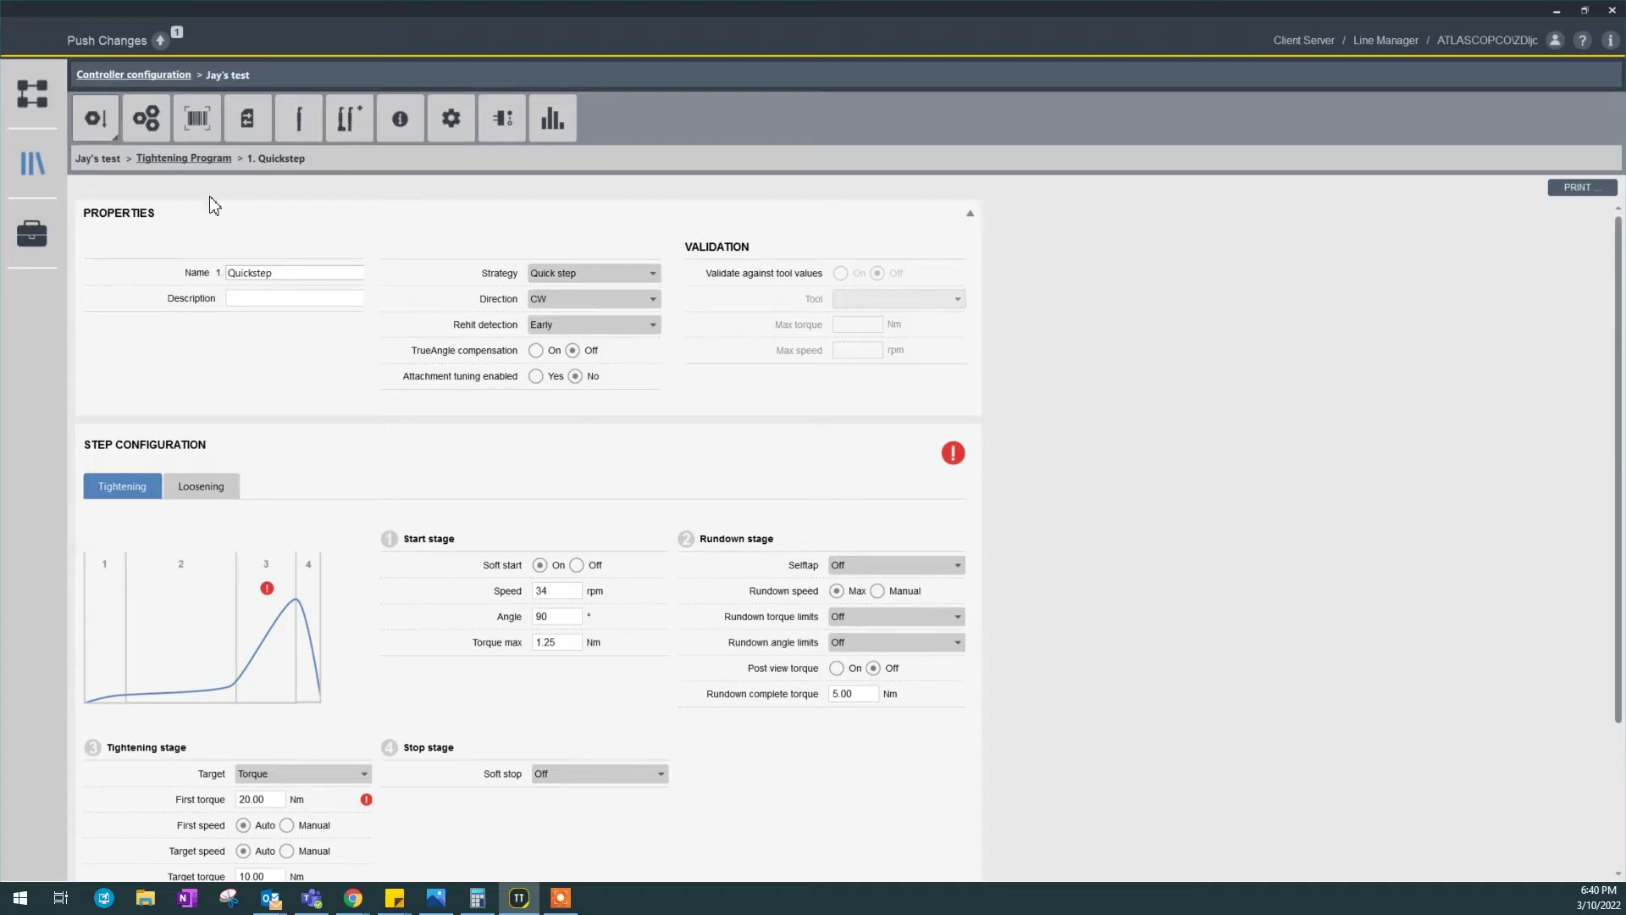
text(10Nm door application)
click(205, 157)
click(396, 246)
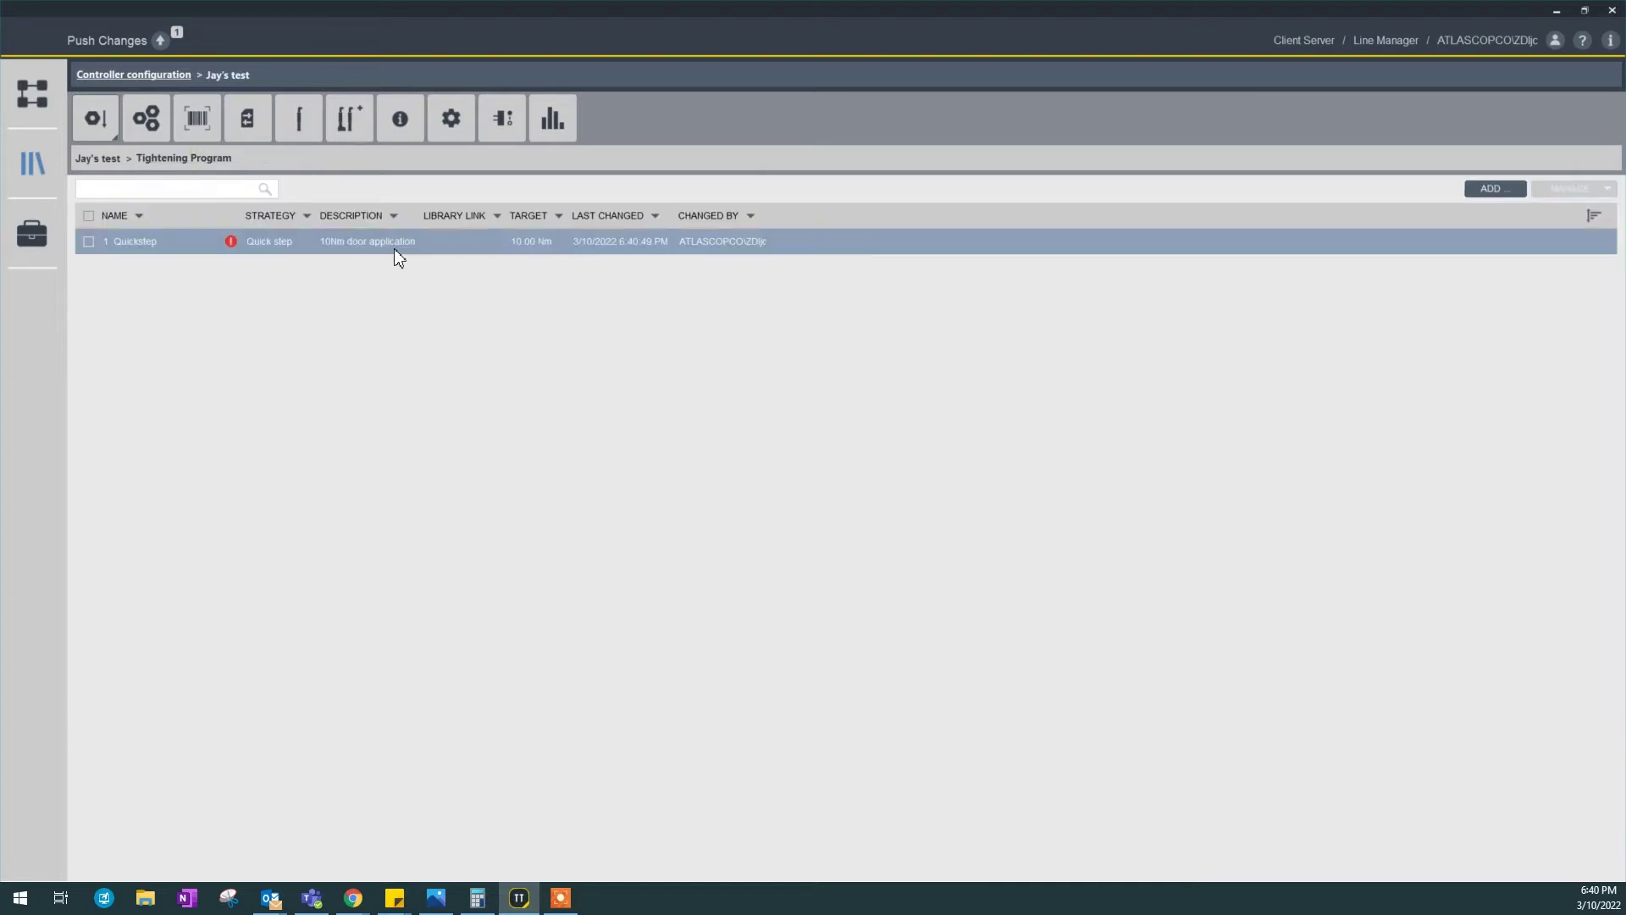
double_click(396, 251)
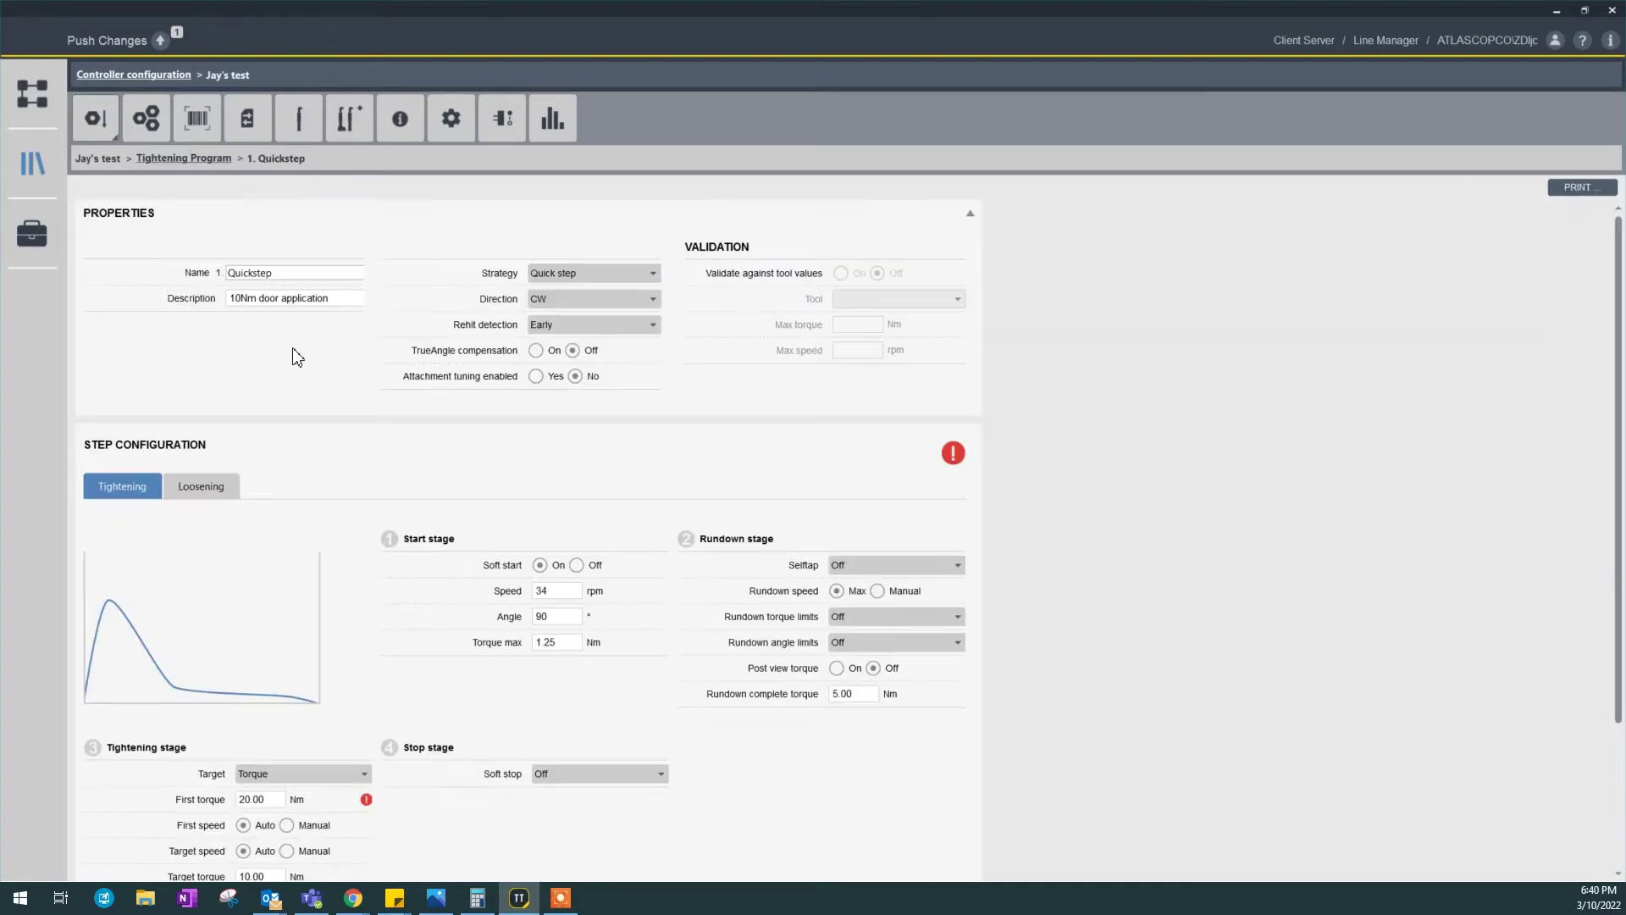
drag(336, 298, 30, 295)
key(Delete)
Leave direction at CW and rehit detection at Early, then collapse the program properties
click(604, 301)
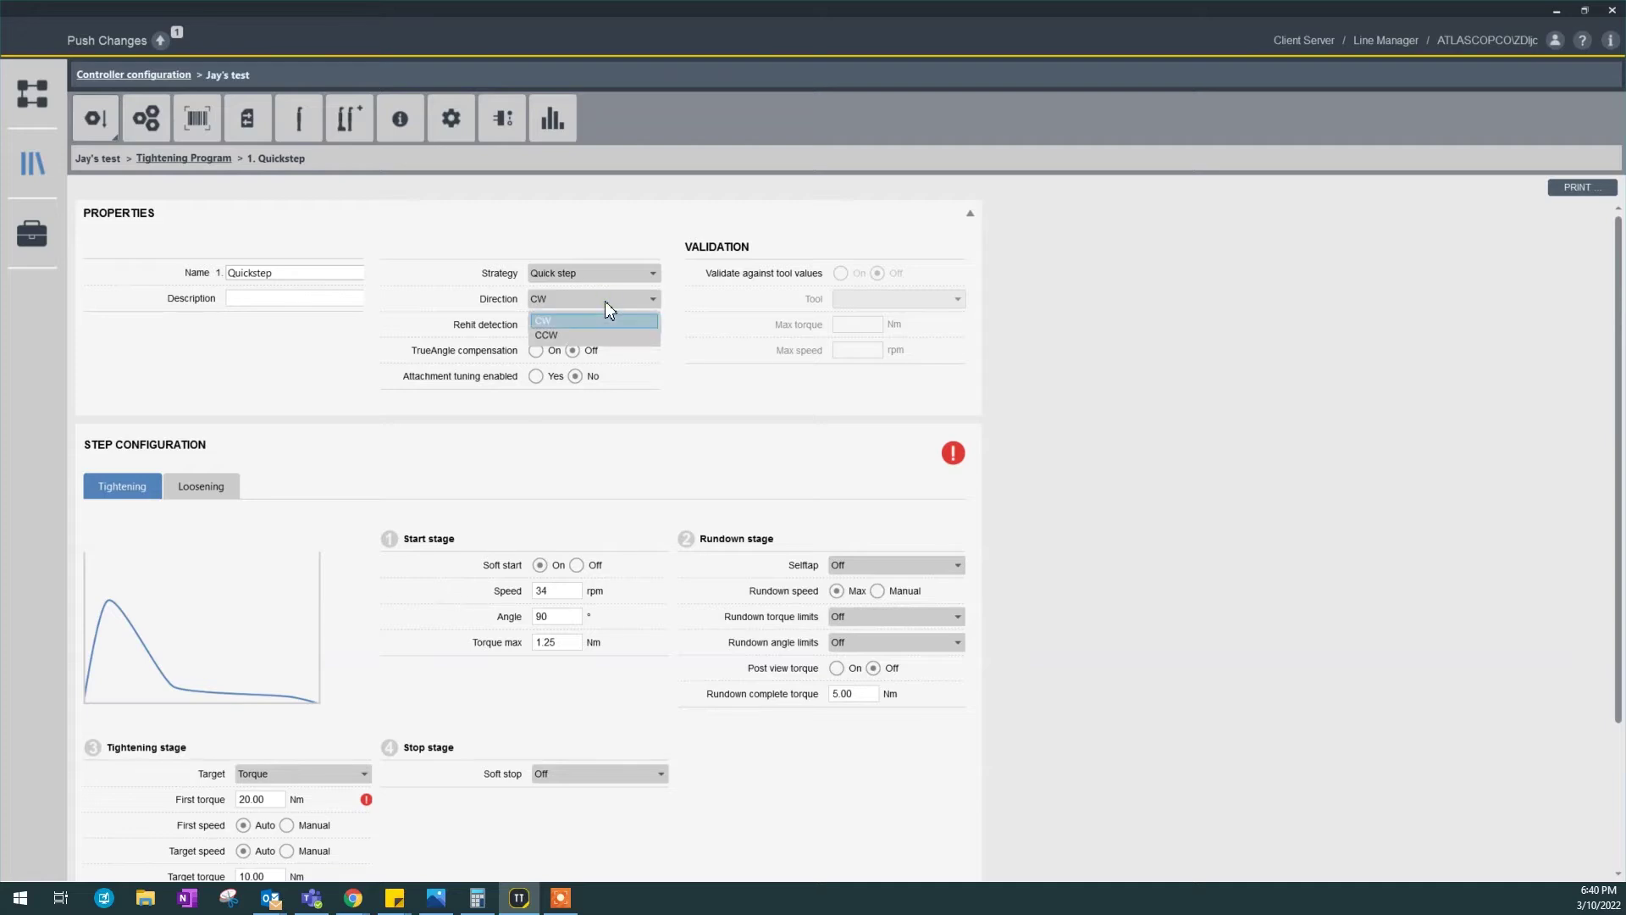
click(605, 302)
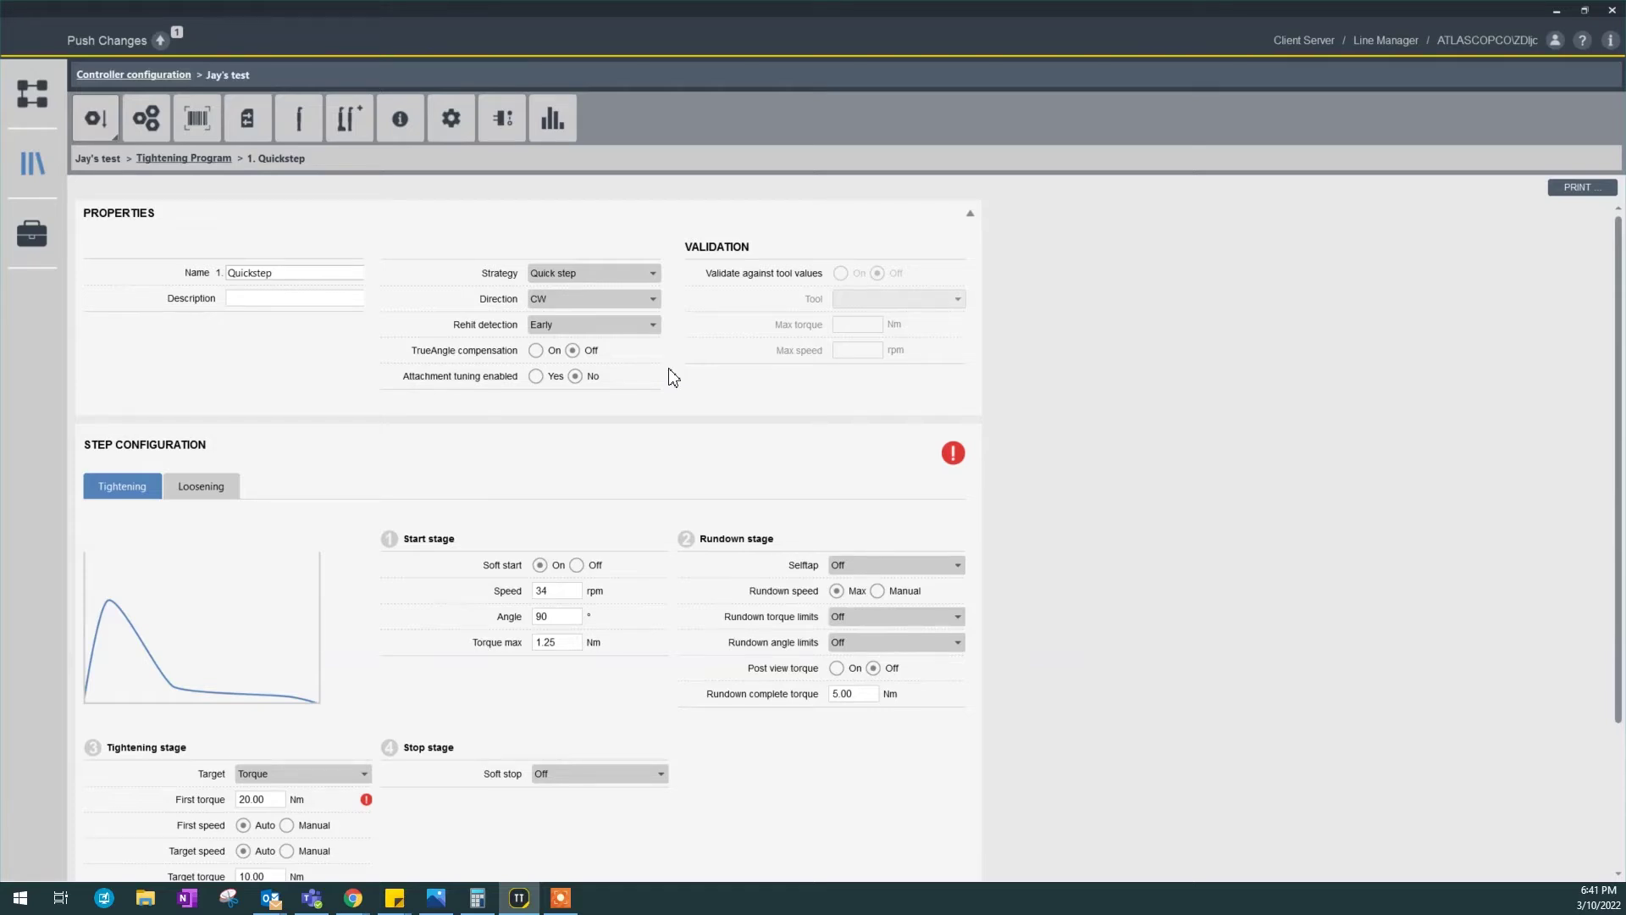
click(626, 327)
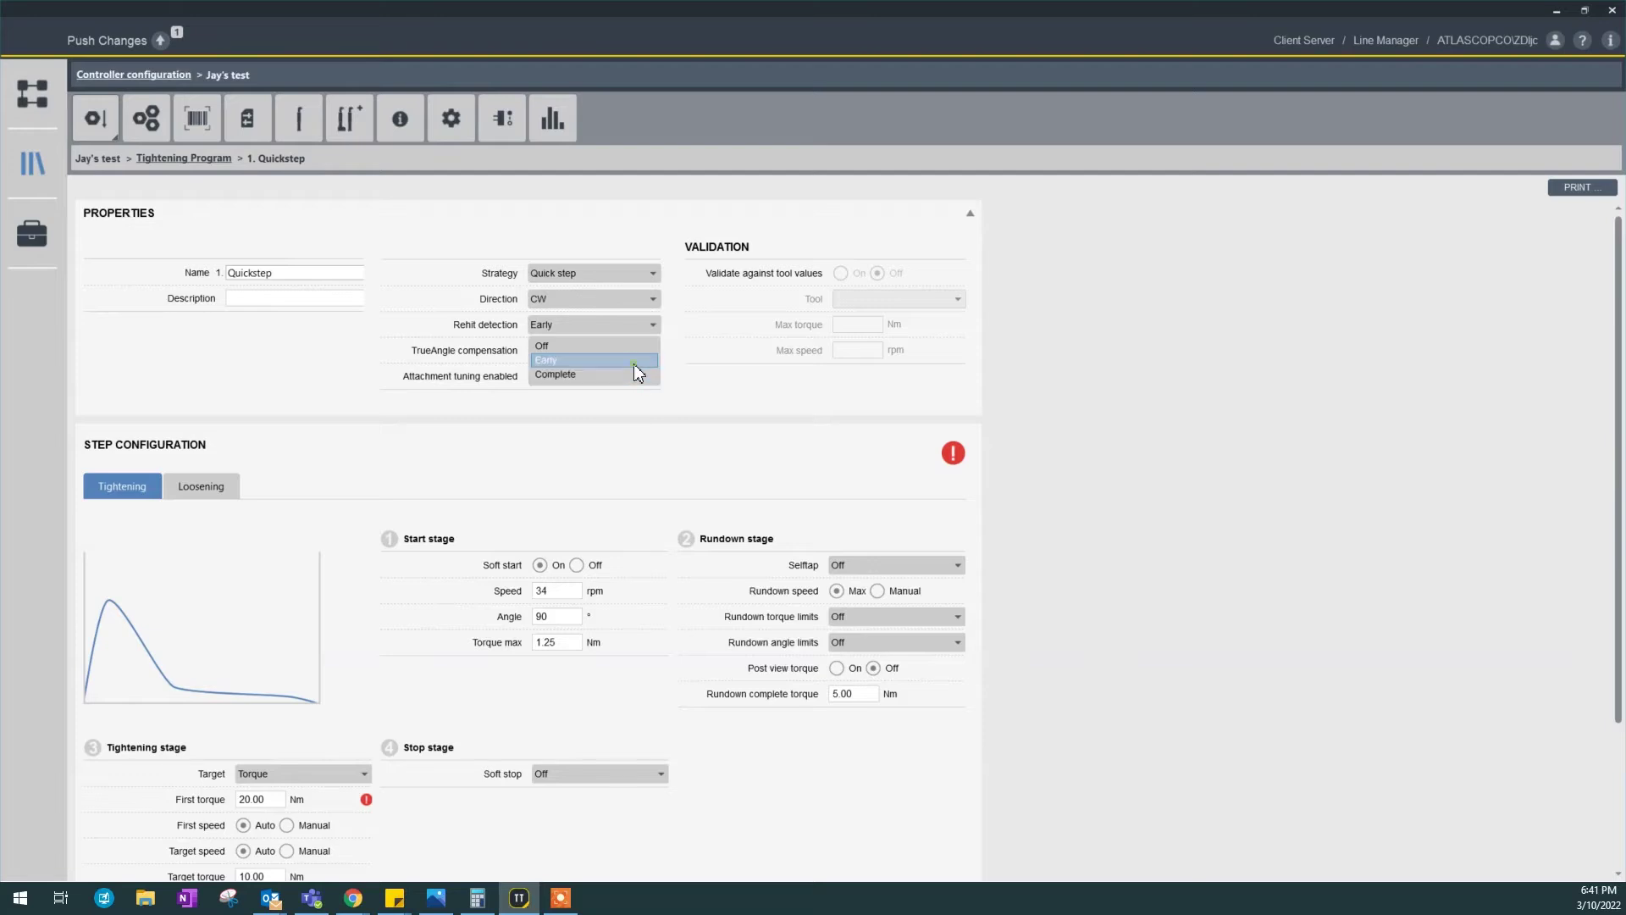
click(633, 363)
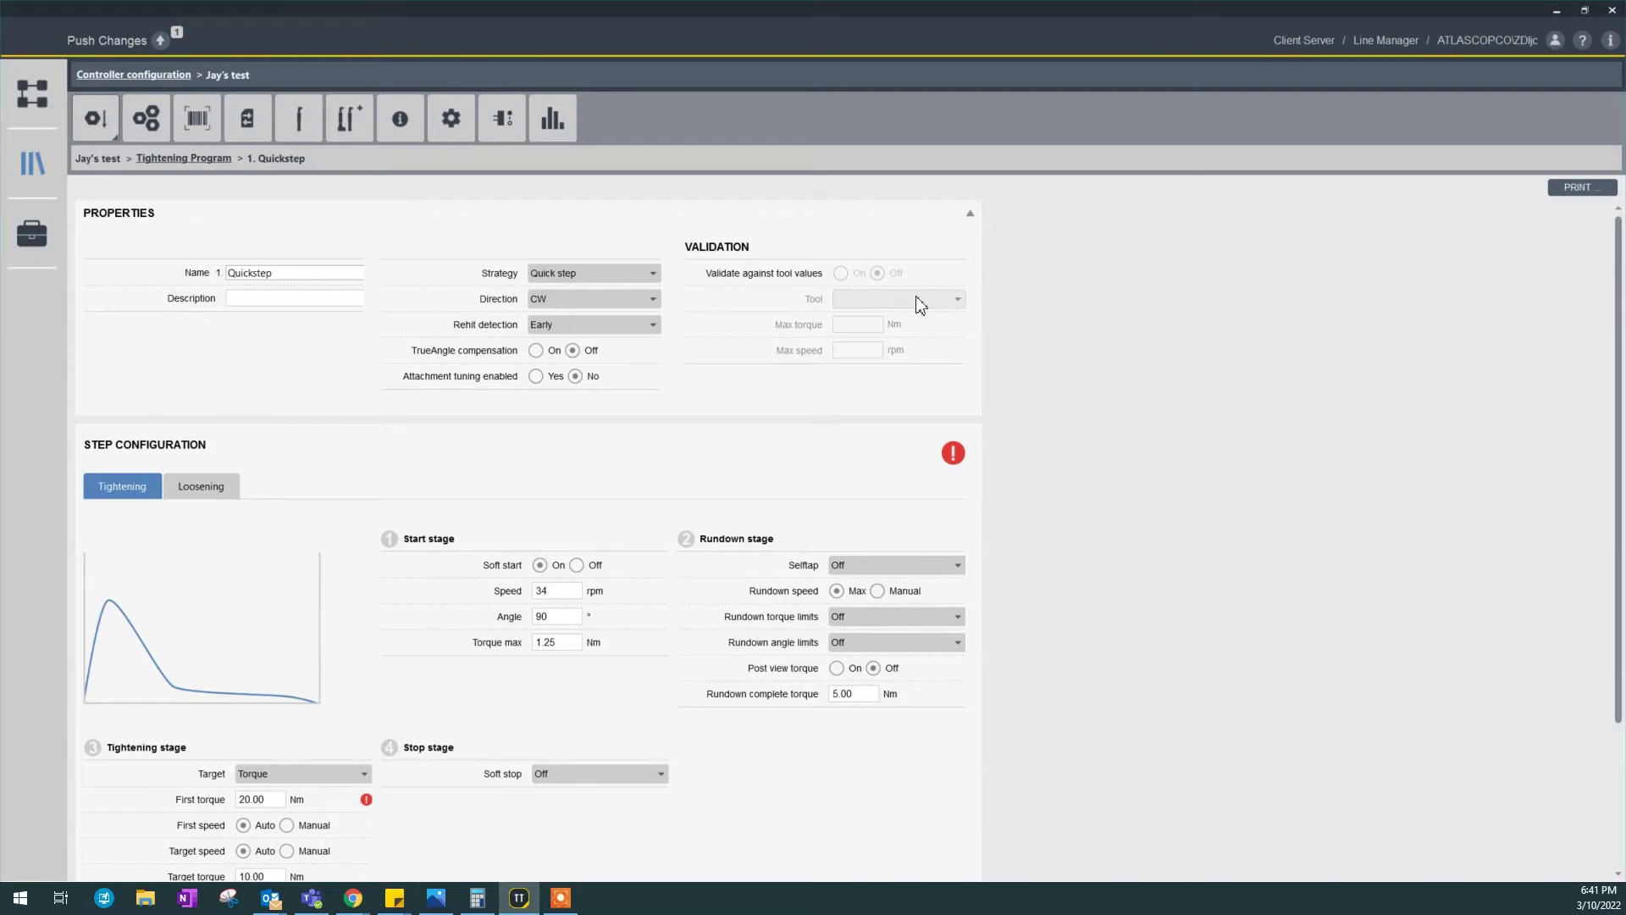
click(970, 217)
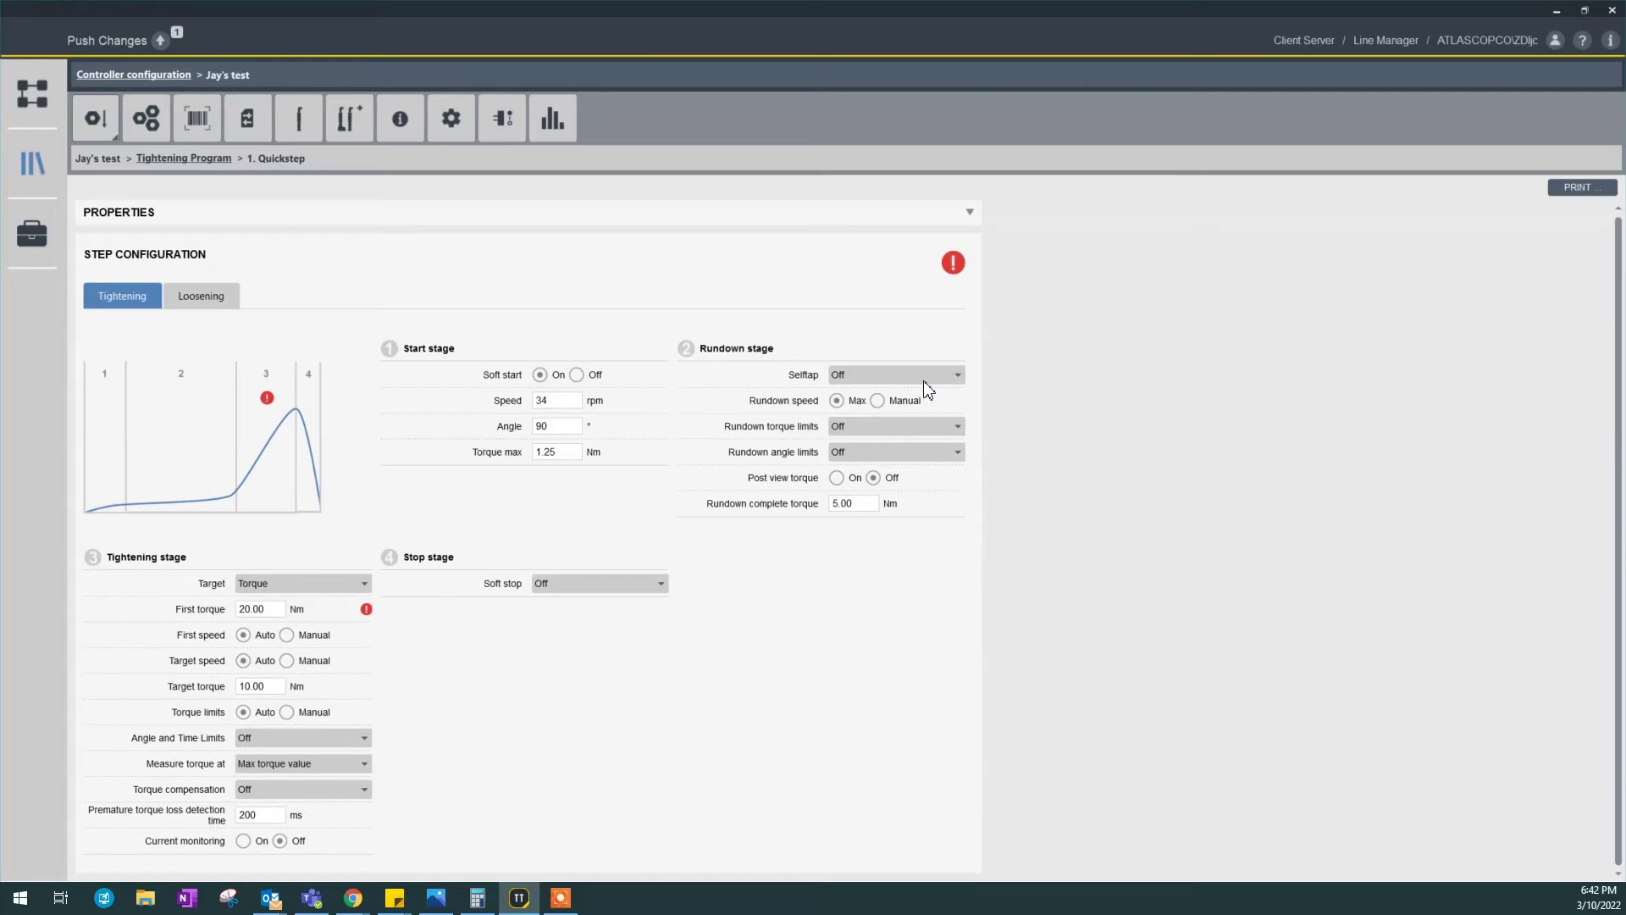
click(927, 383)
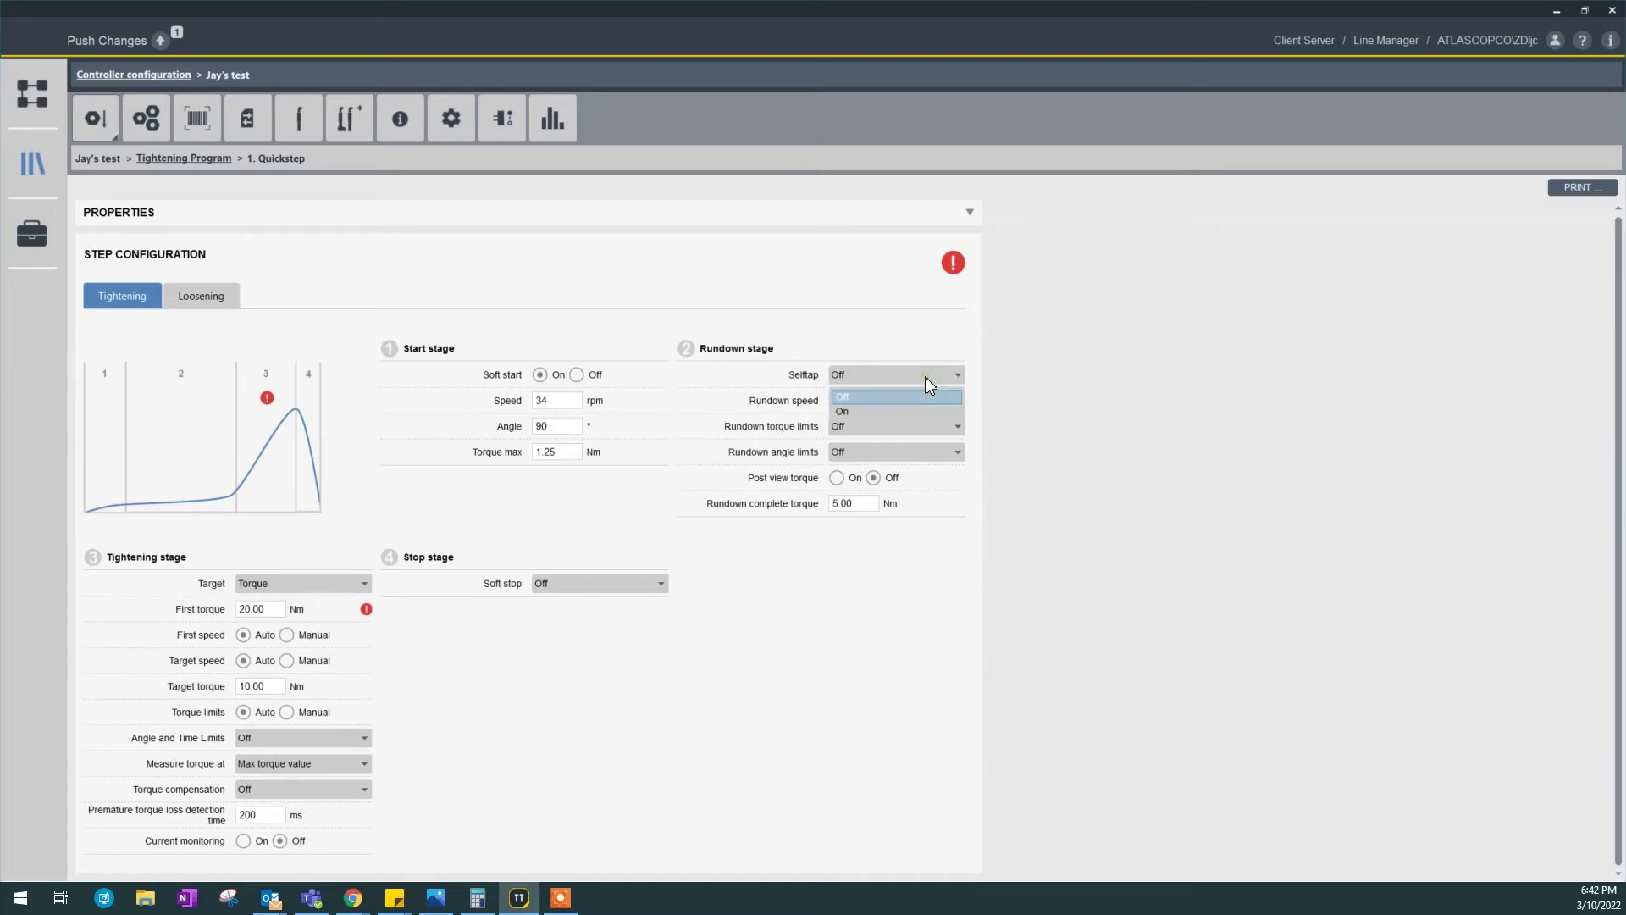
click(926, 415)
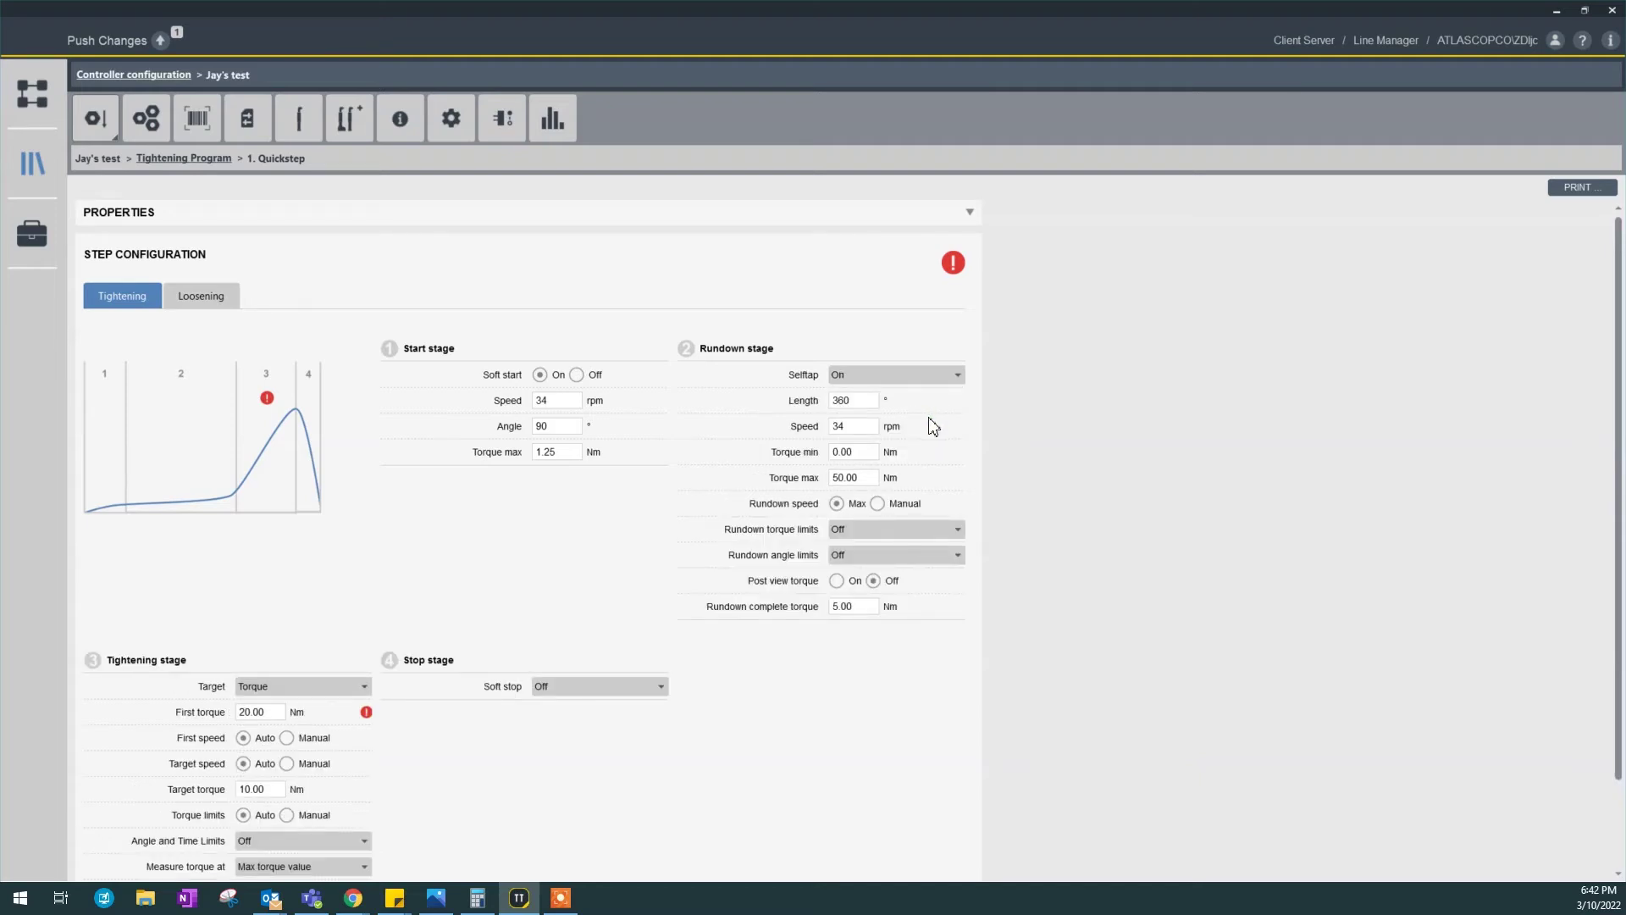
click(929, 377)
click(928, 392)
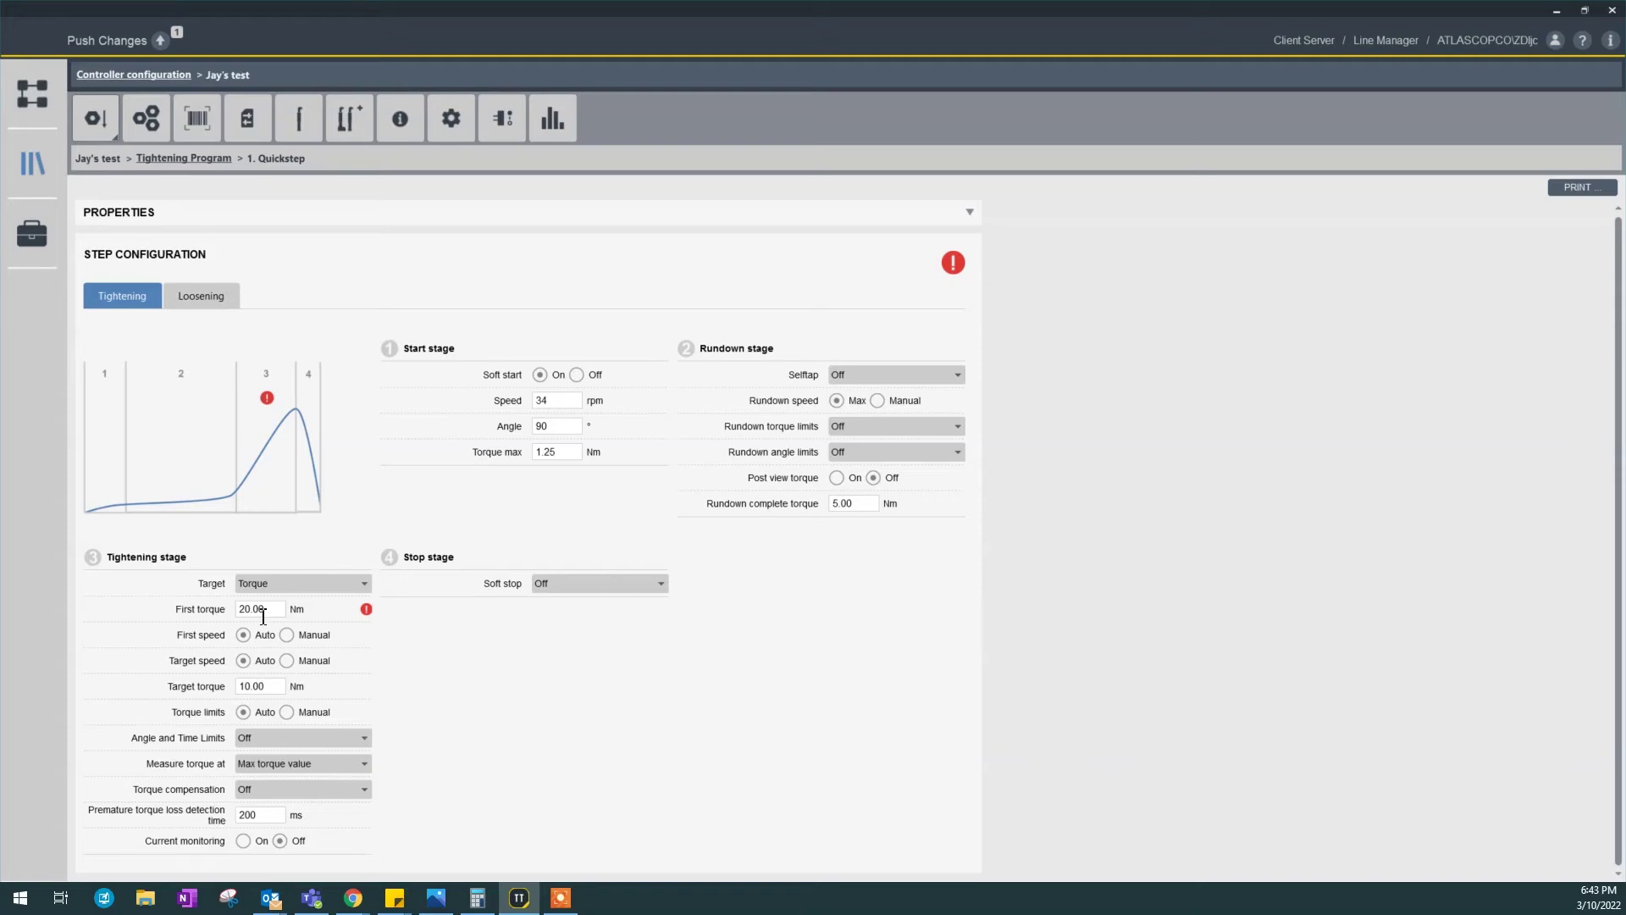
Change the first torque from 20 Nm to 7 Nm to clear the torque error
mouse_move(366, 611)
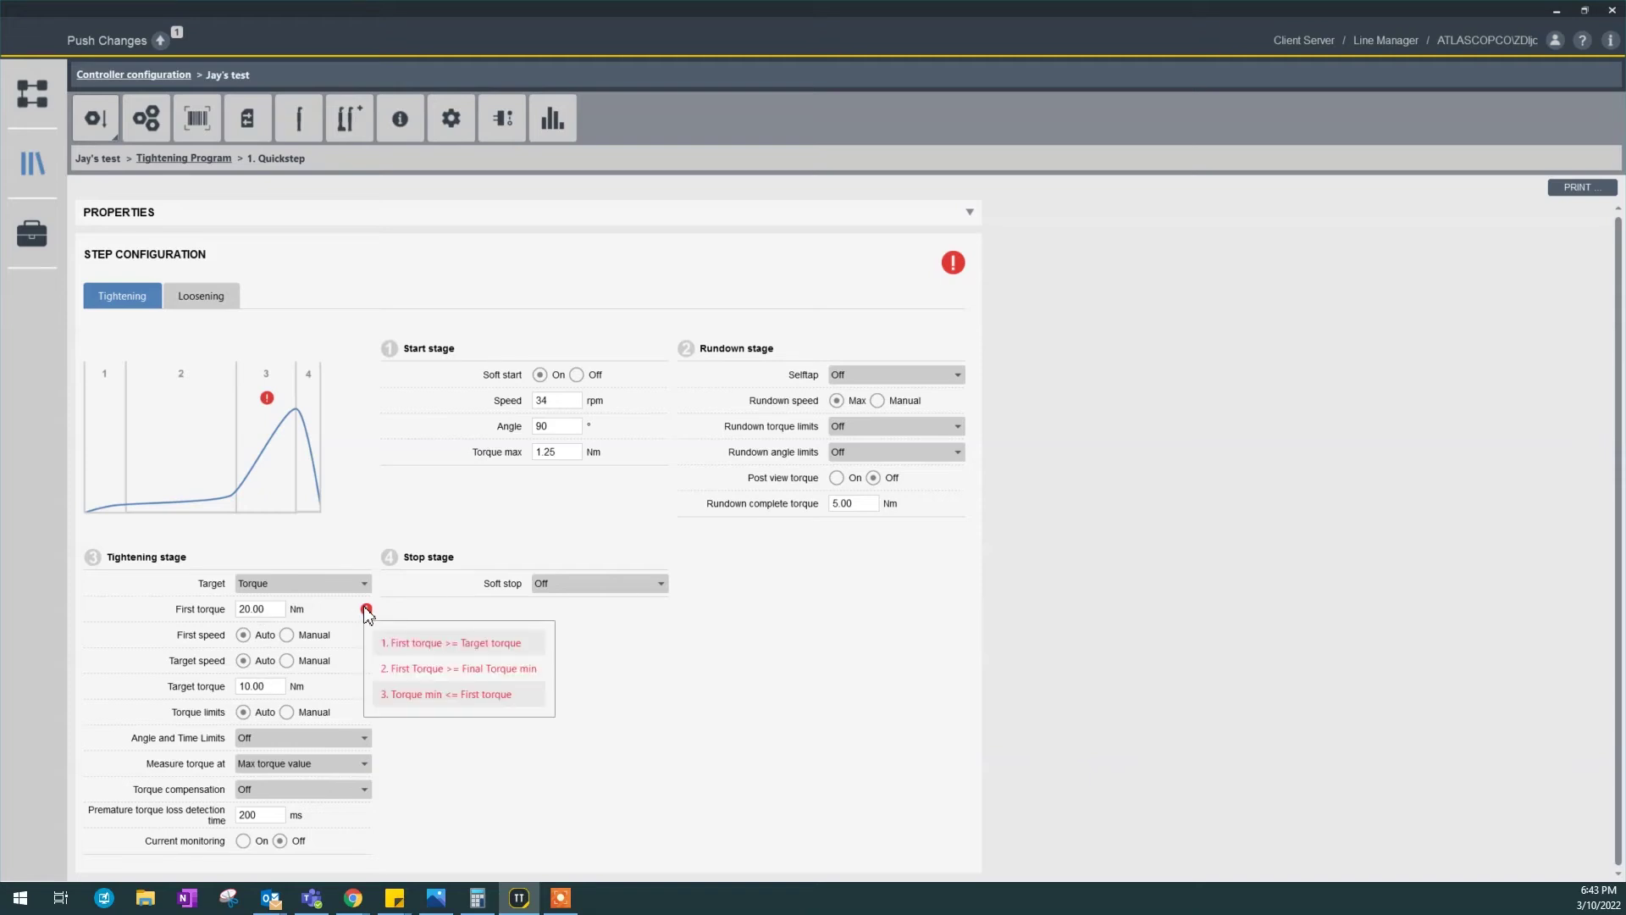
click(282, 610)
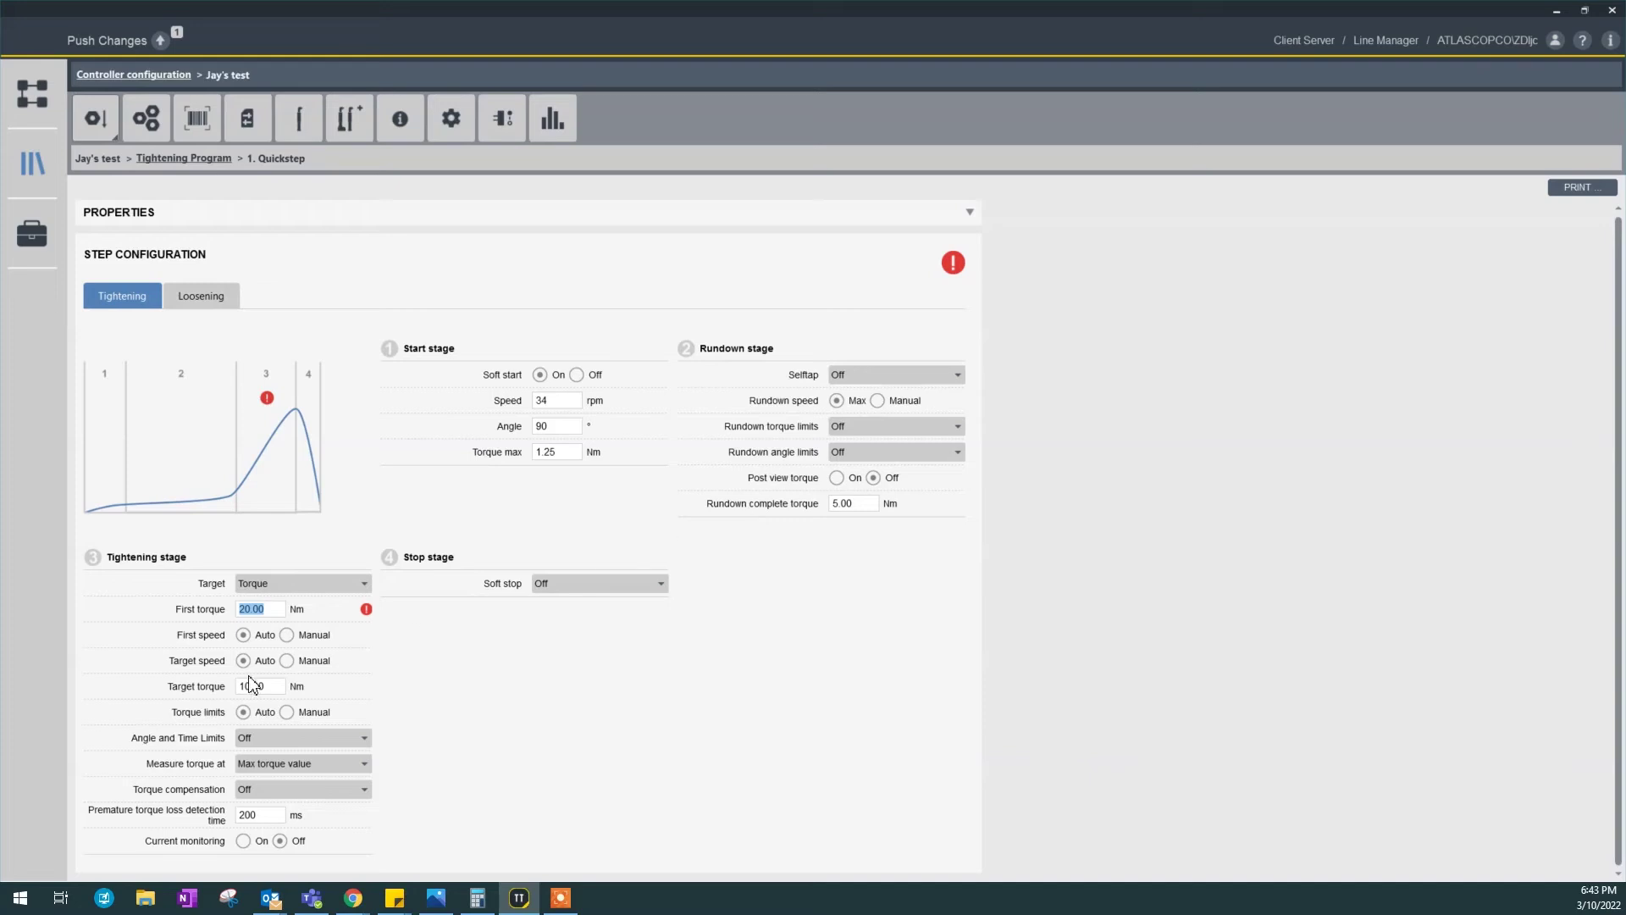
text(7)
Switch first speed (345 rpm) and target speed (114 rpm) to manual
click(287, 636)
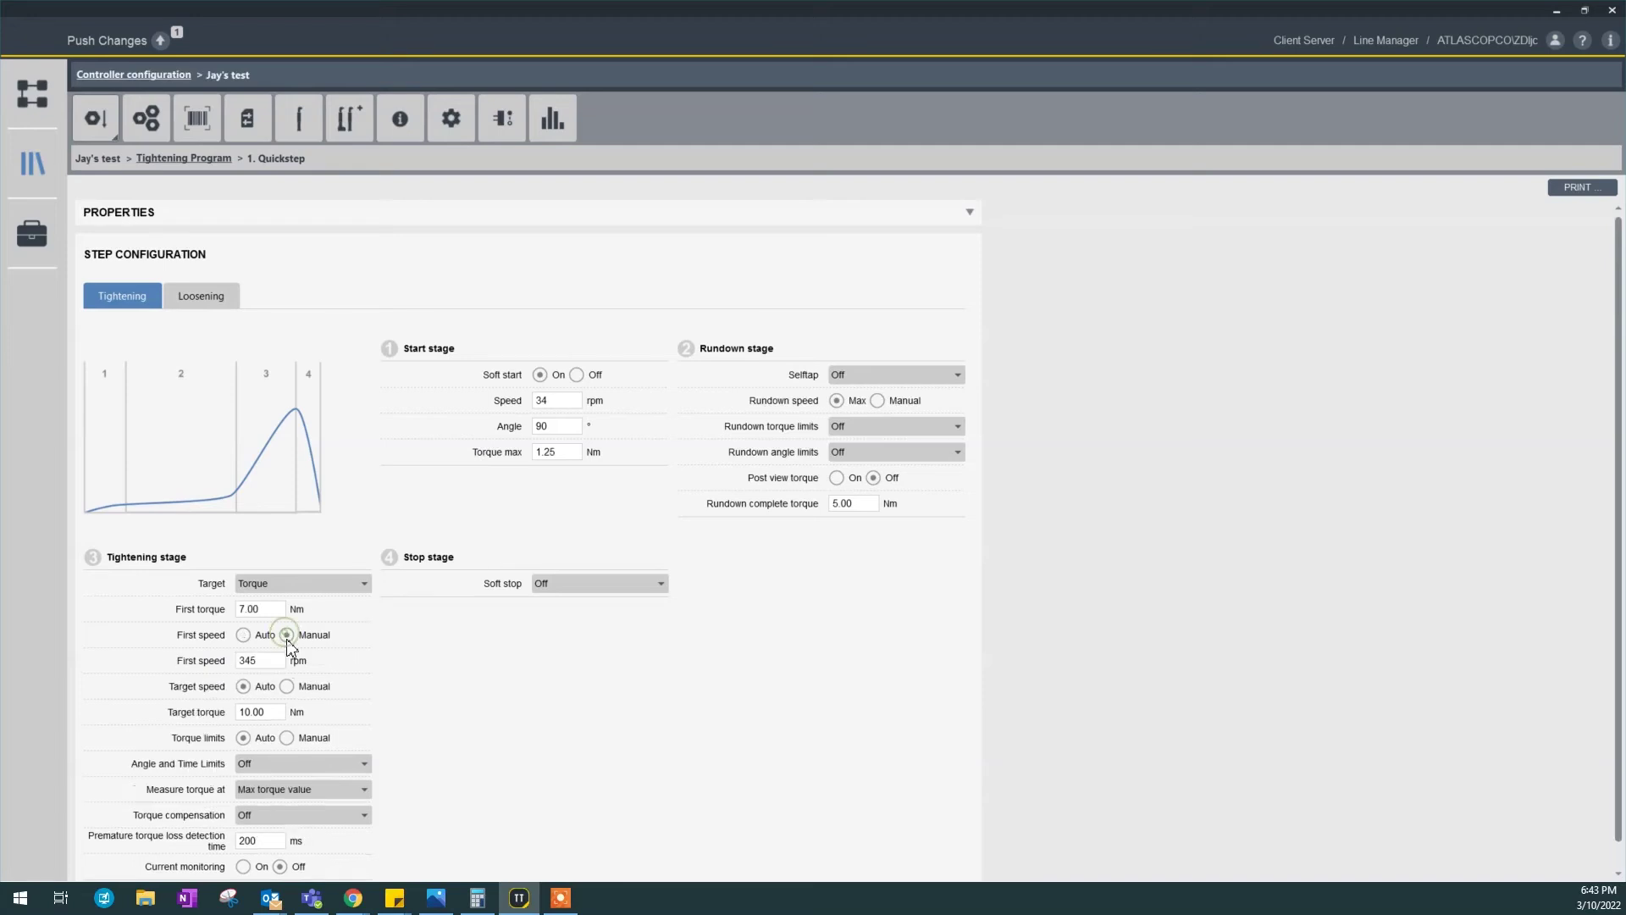
click(287, 686)
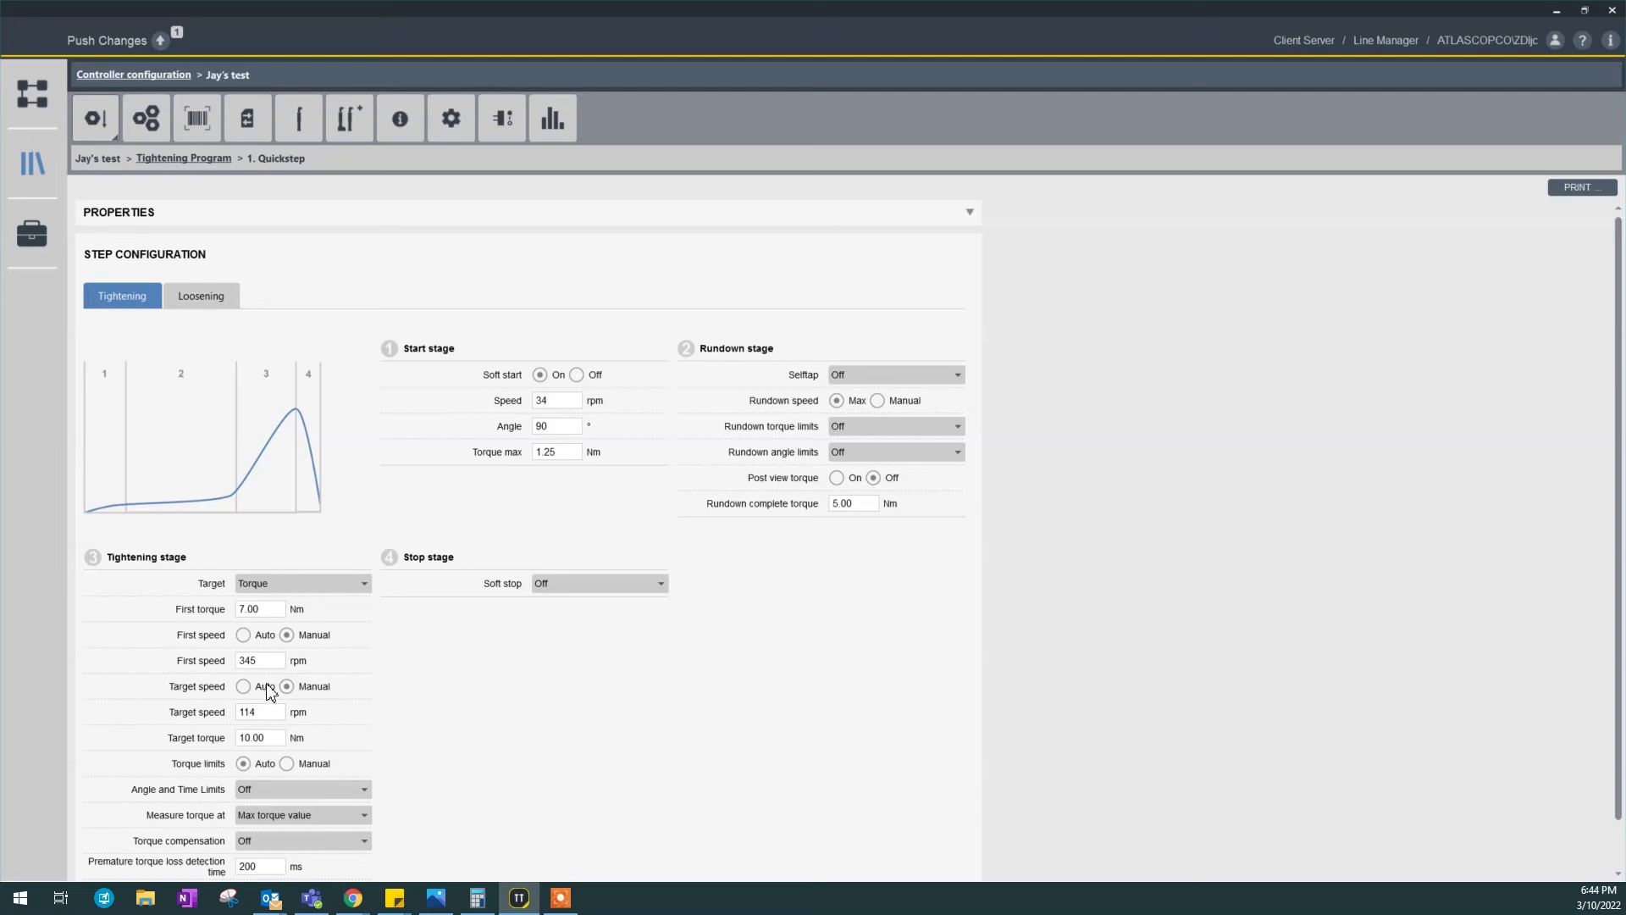
Set torque limits to manual with a 9 Nm minimum and 11 Nm maximum
scroll(279, 707, down, 1)
click(286, 711)
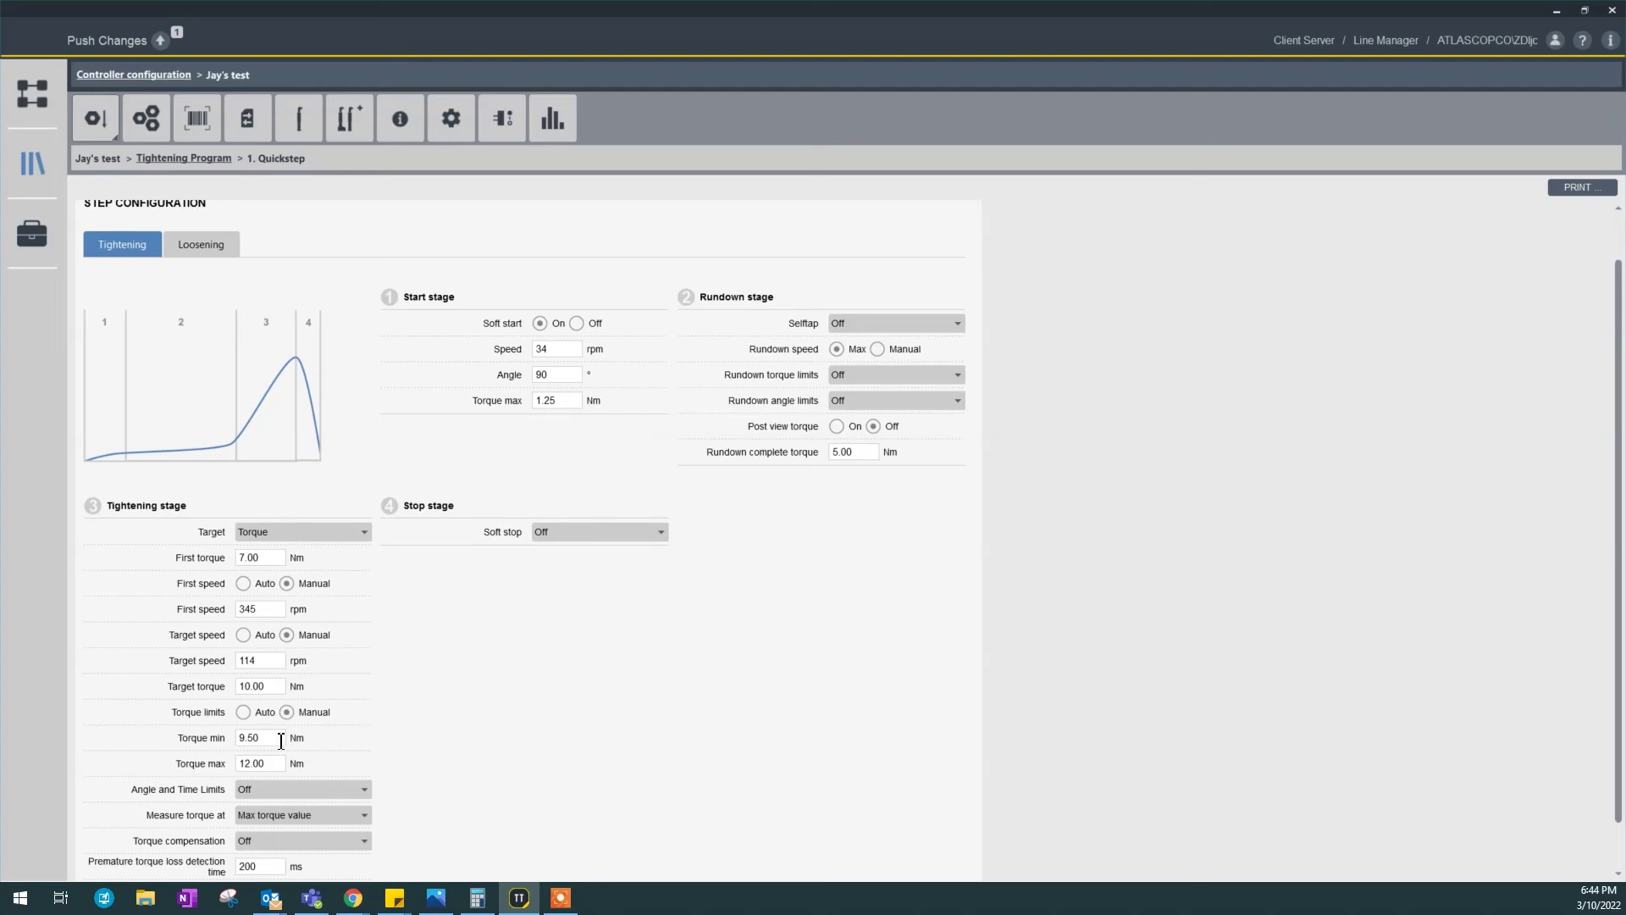
double_click(283, 744)
text(9)
key(Tab)
text(11)
click(296, 793)
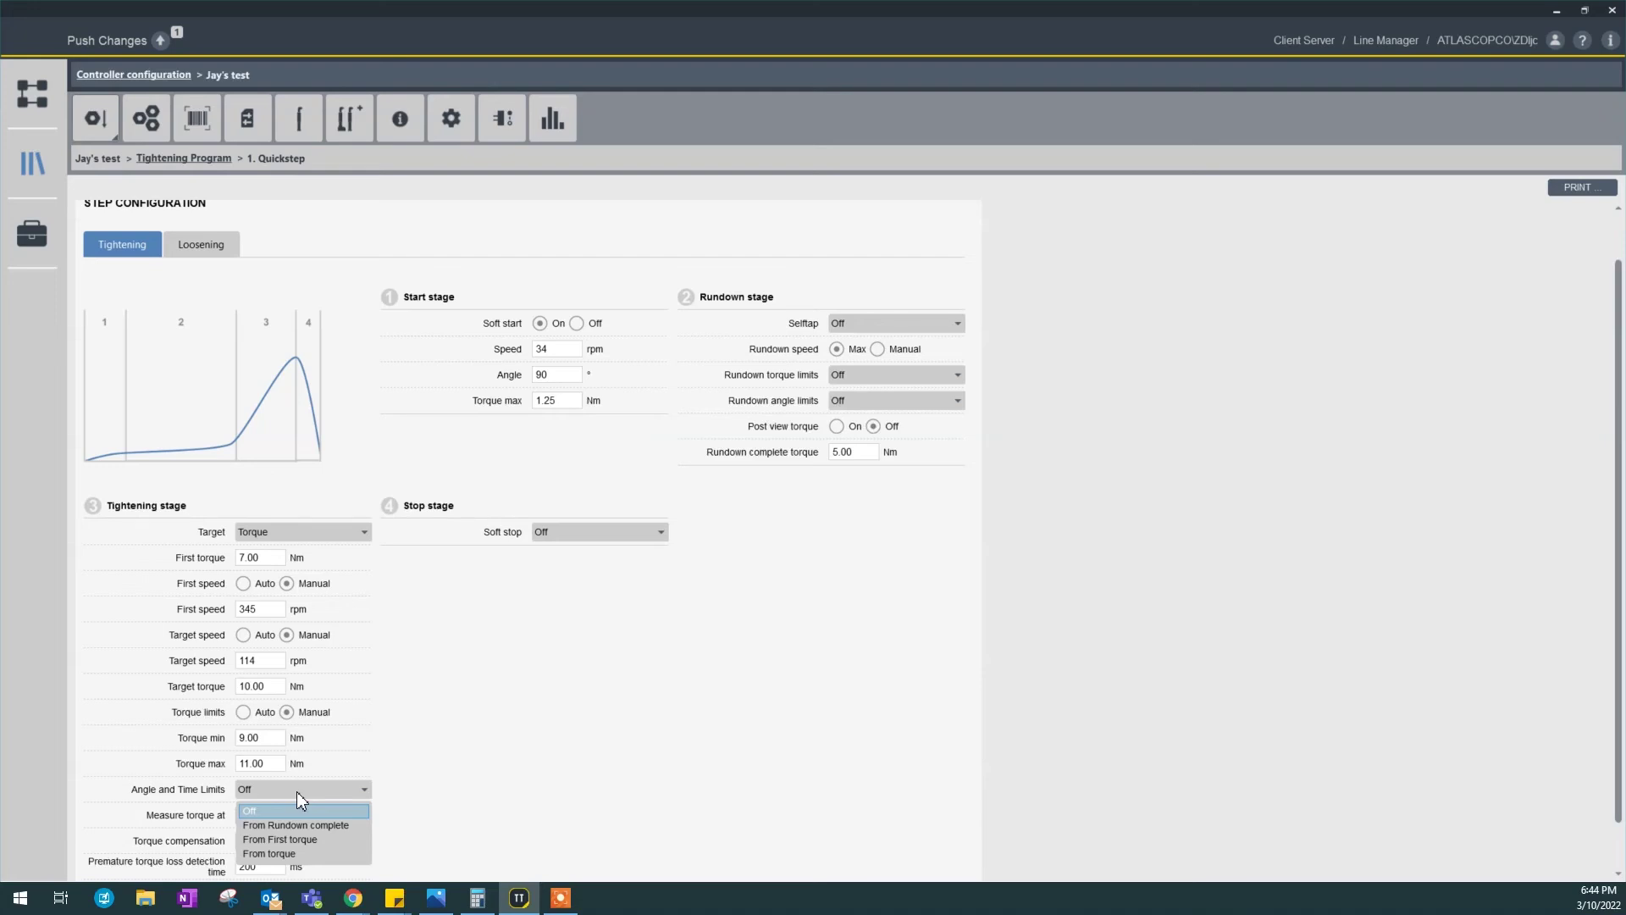
Measure angle and time limits from first torque, with angle min 1° and max 9999°
click(310, 839)
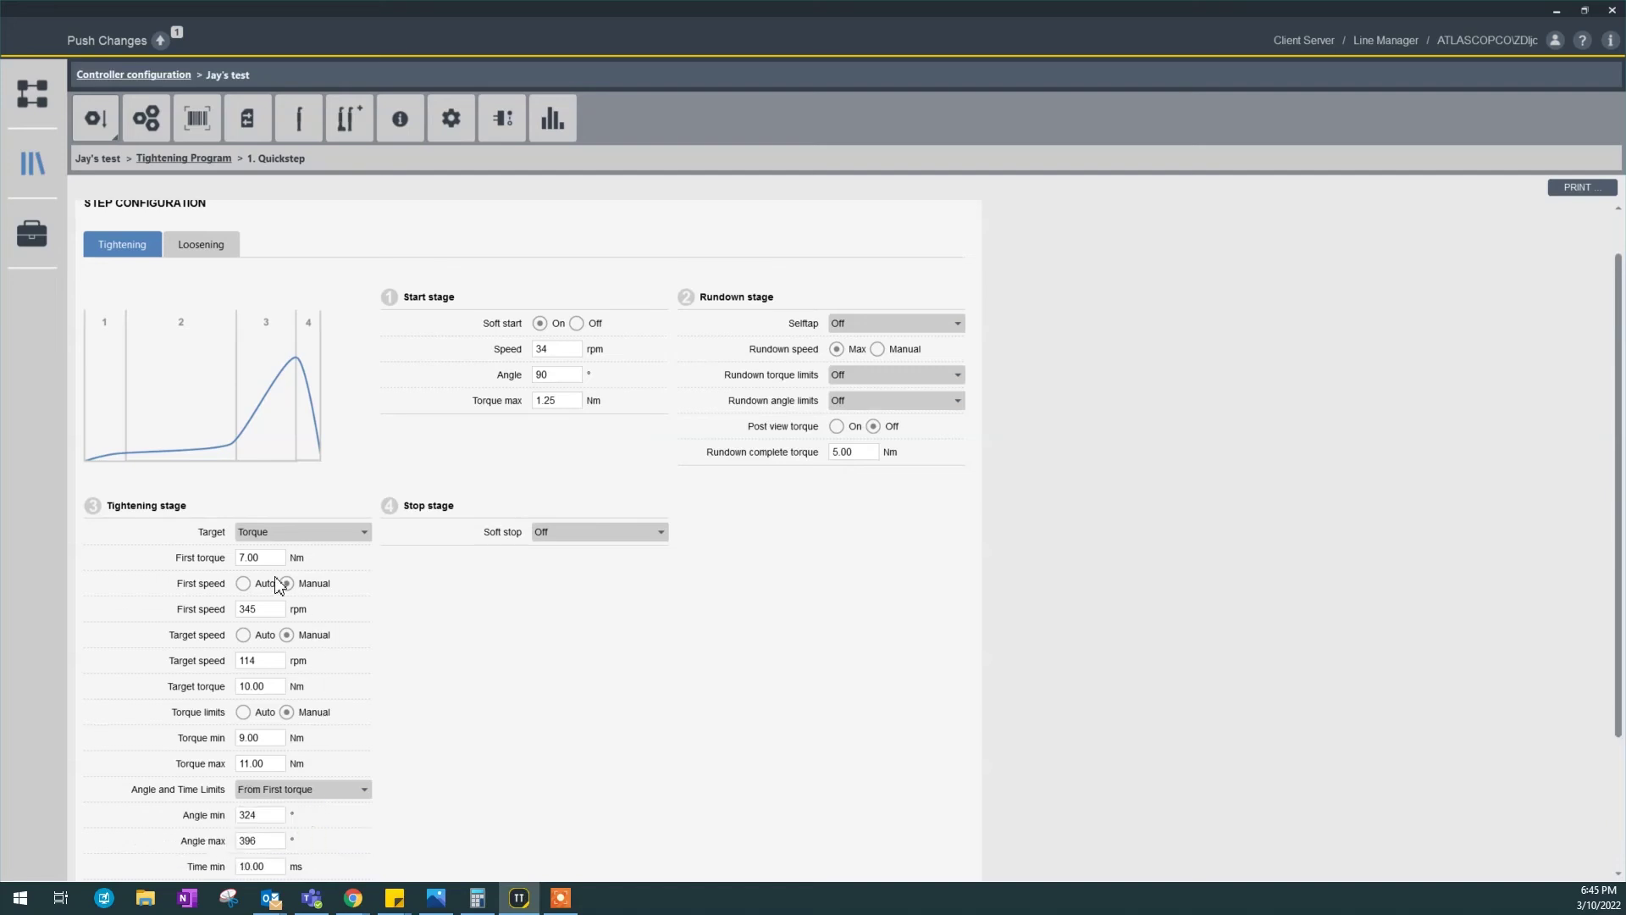
scroll(355, 699, down, 1)
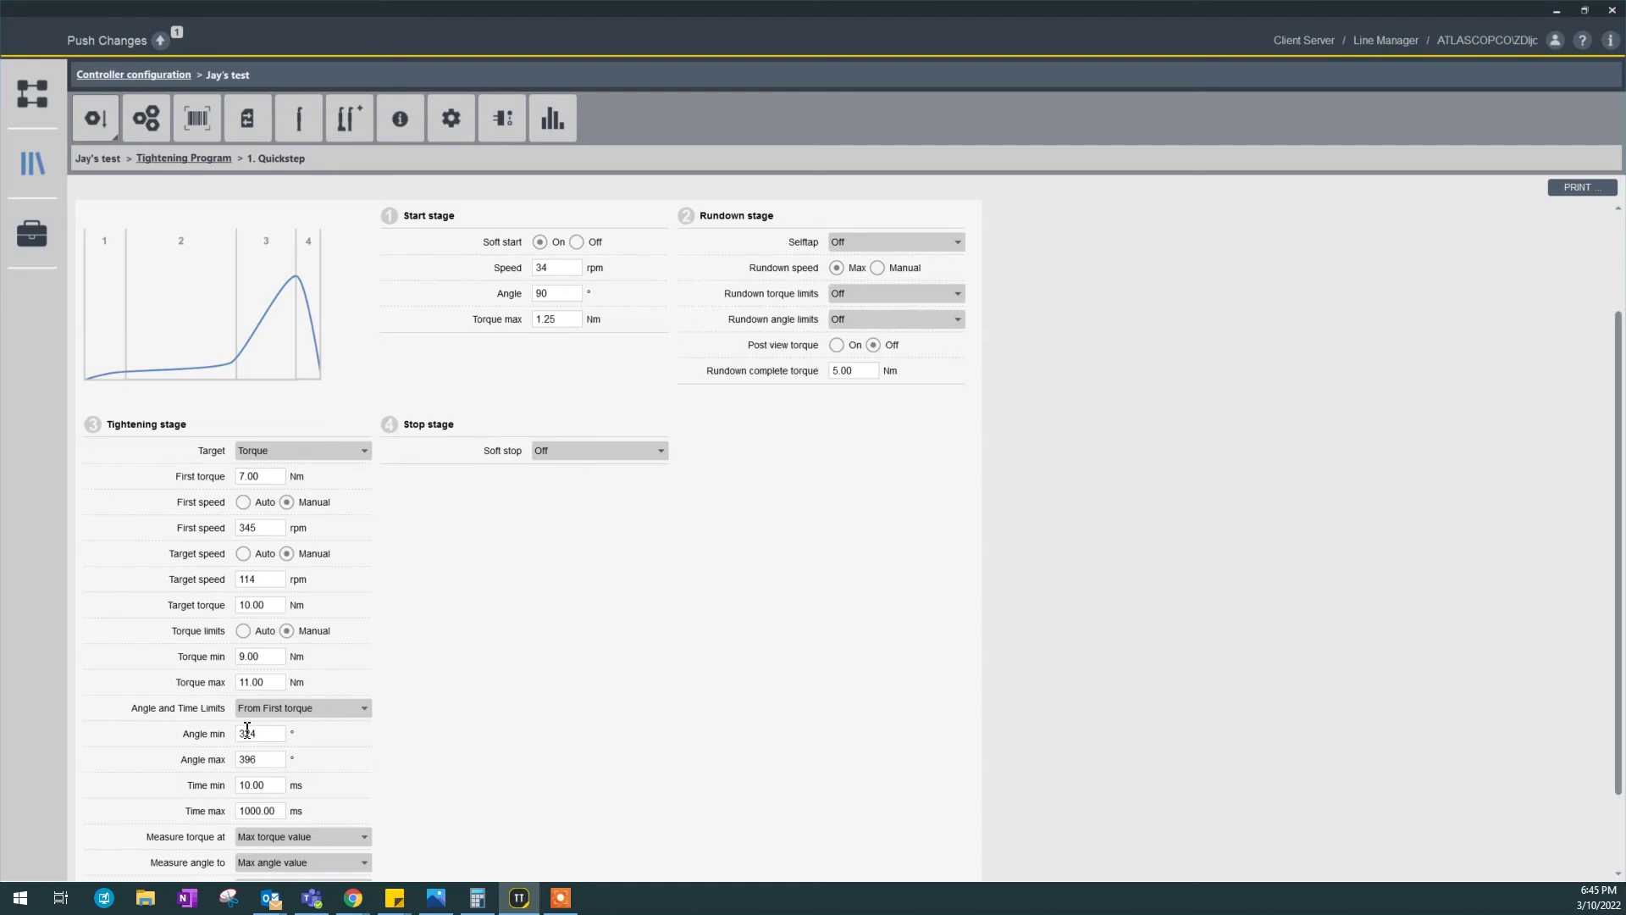
double_click(283, 734)
text(1)
double_click(270, 757)
text(900)
key(BackSpace)
key(BackSpace)
key(BackSpace)
text(9999)
double_click(281, 733)
scroll(283, 801, down, 2)
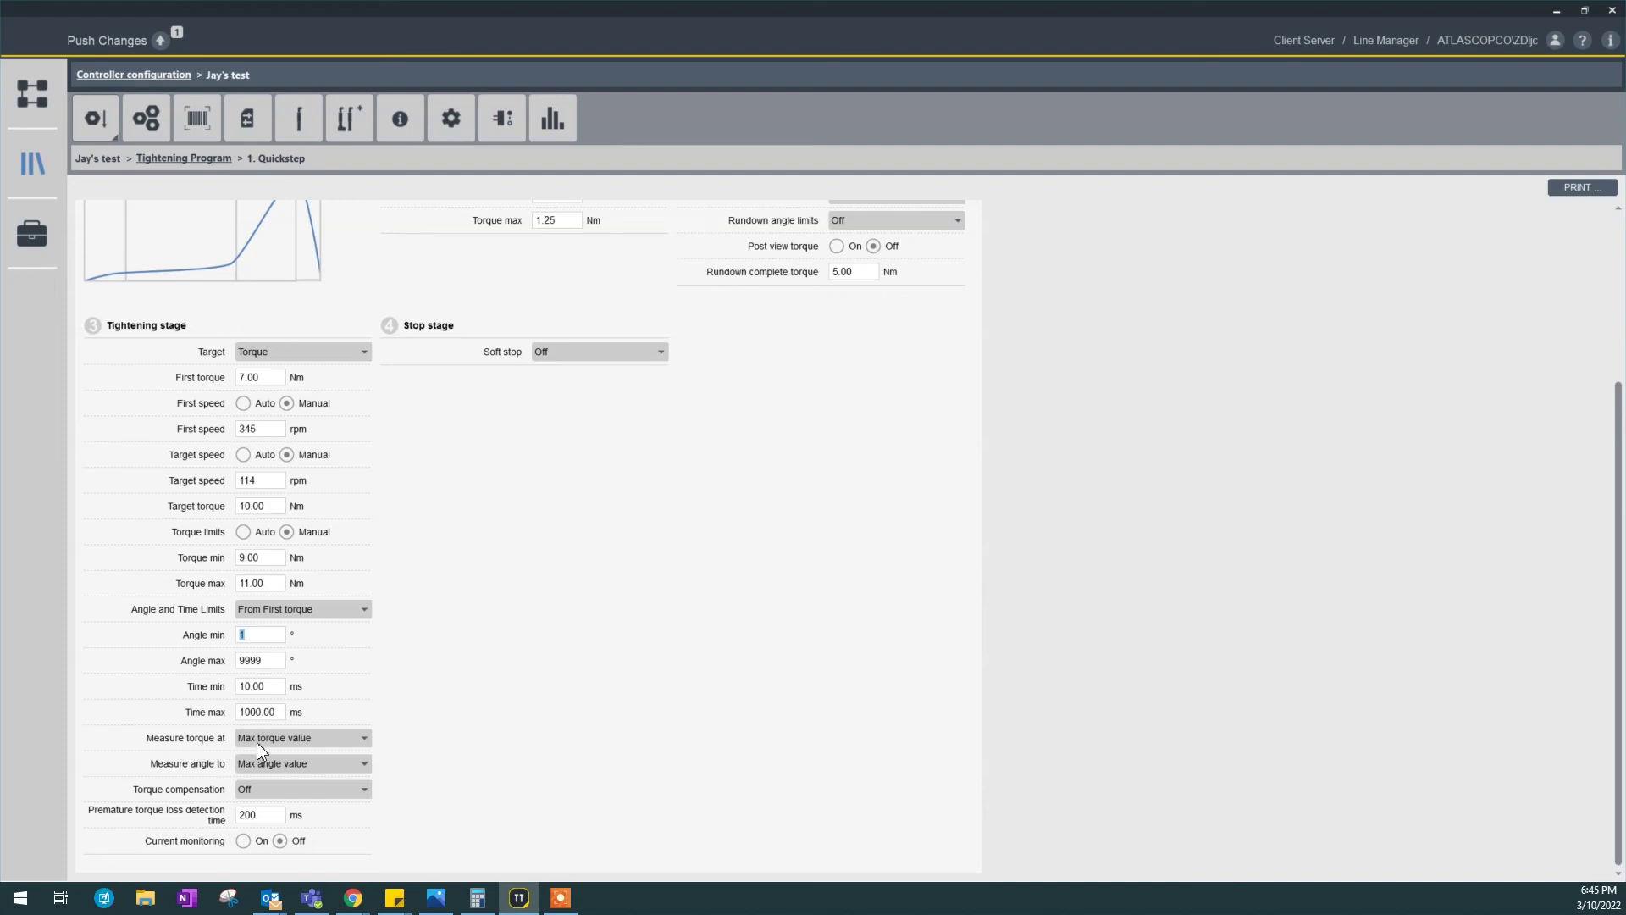
Set the stop stage's Soft stop option to On
scroll(382, 684, up, 3)
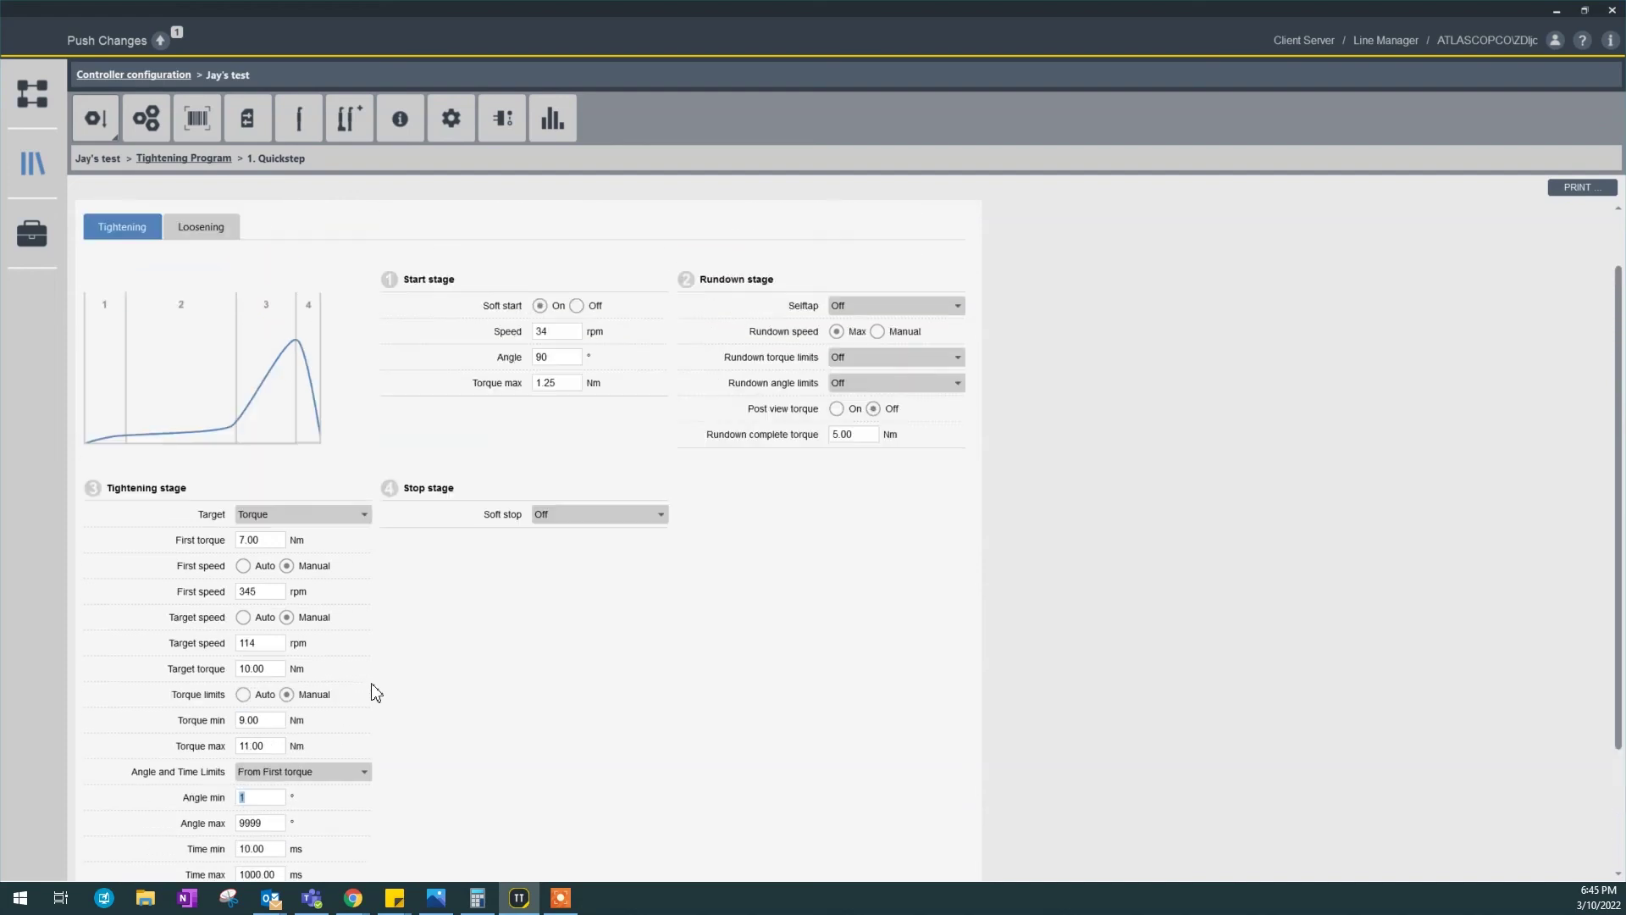
scroll(323, 763, down, 2)
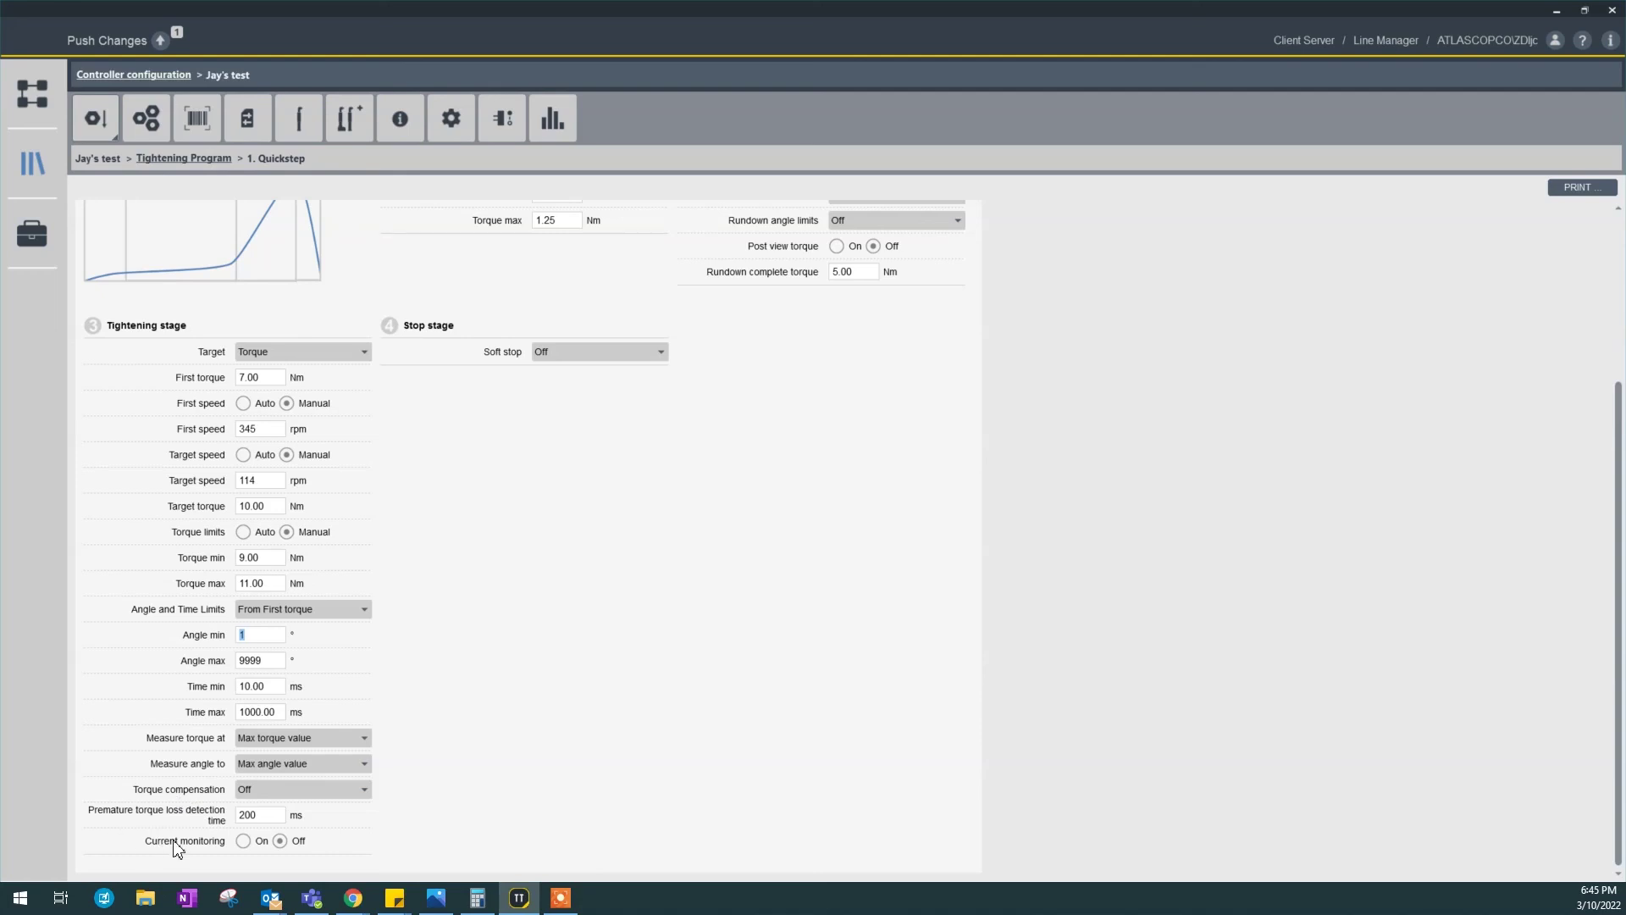
scroll(544, 654, up, 3)
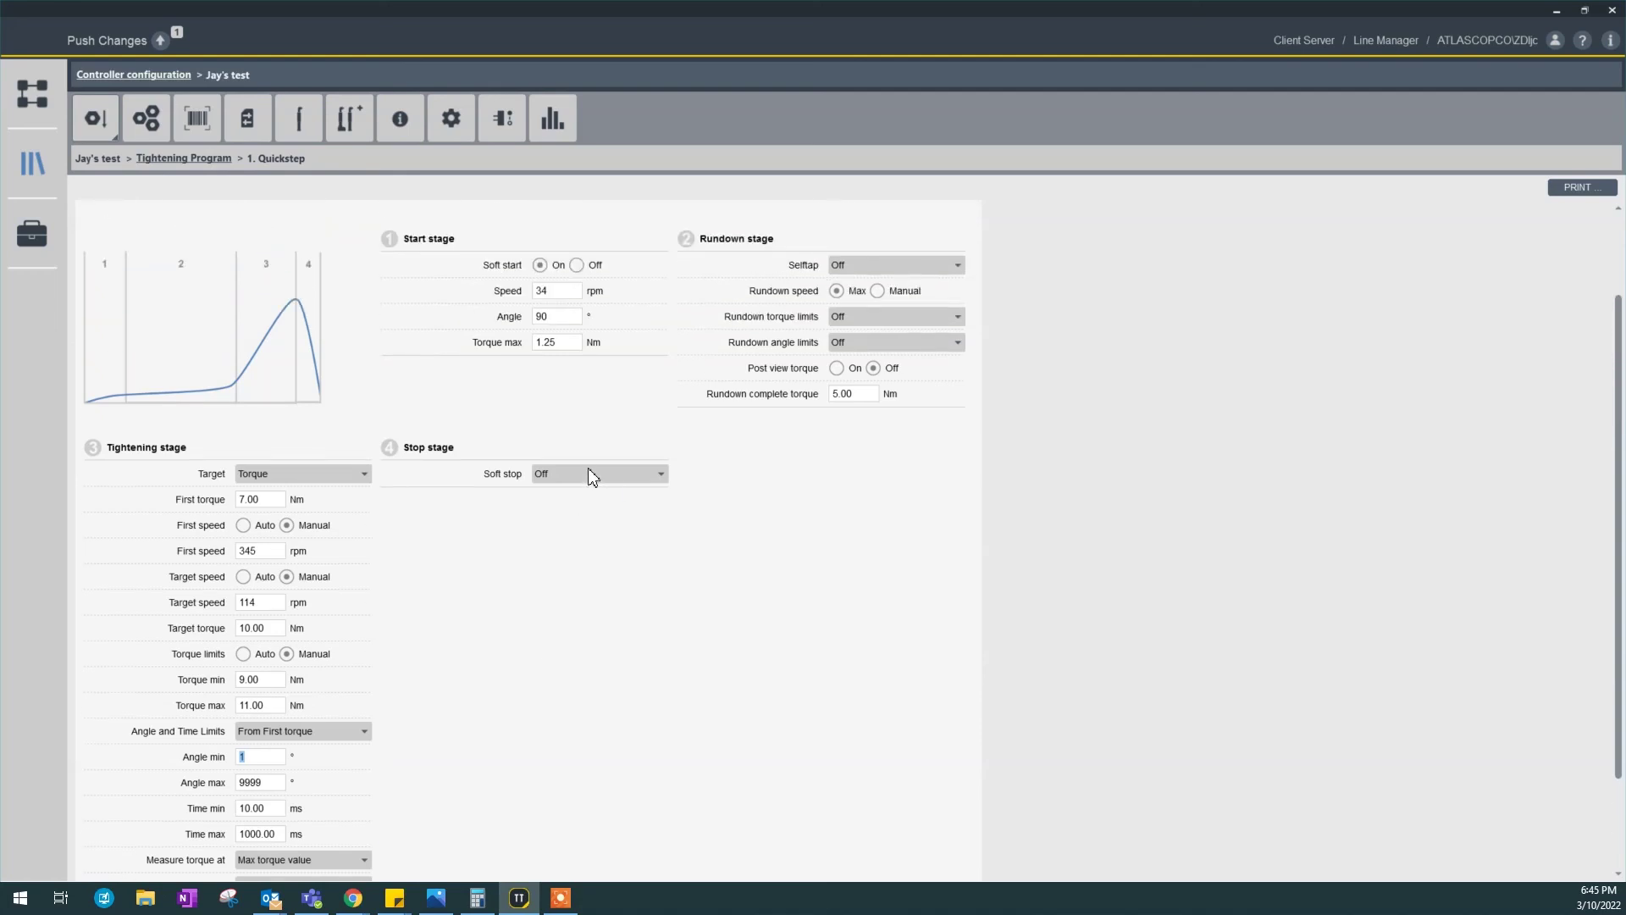
click(589, 469)
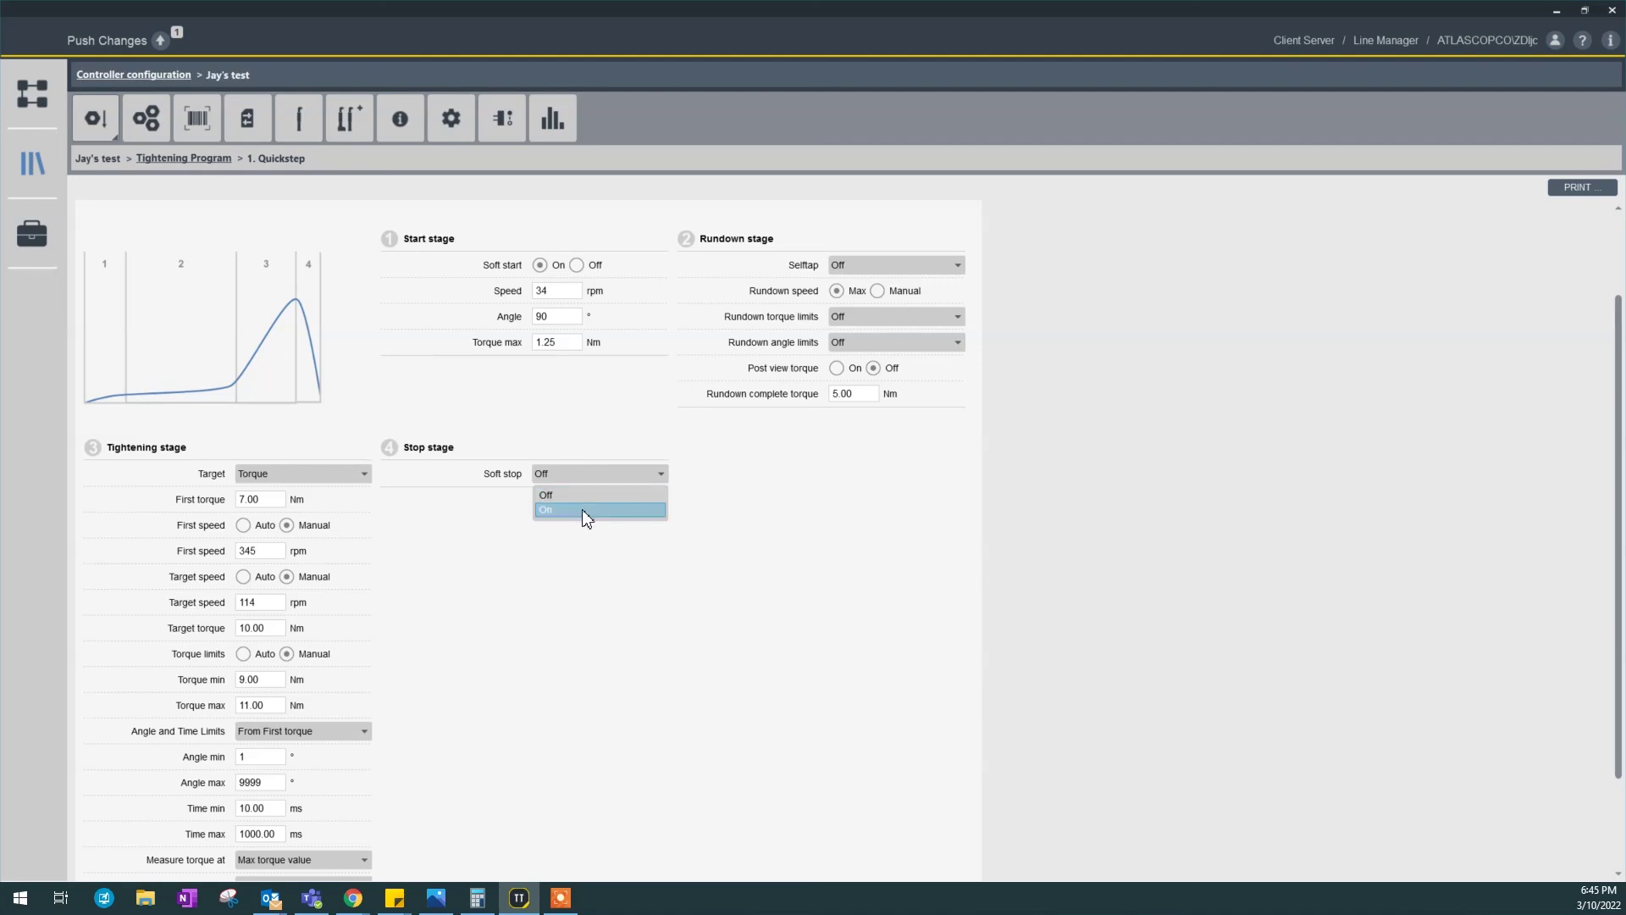
click(582, 510)
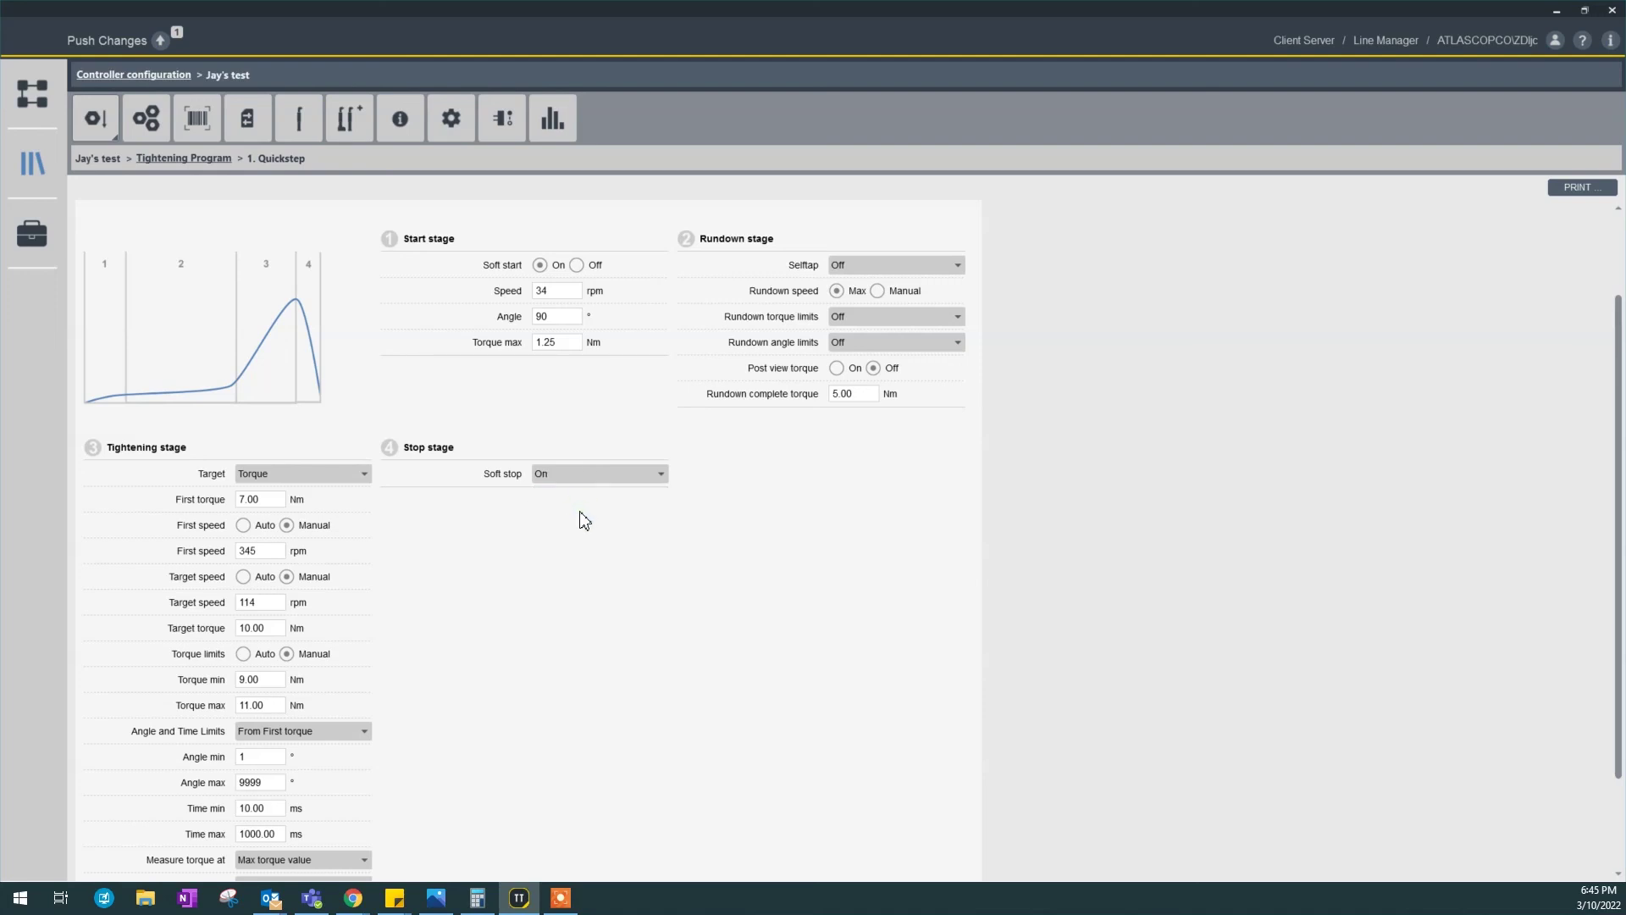